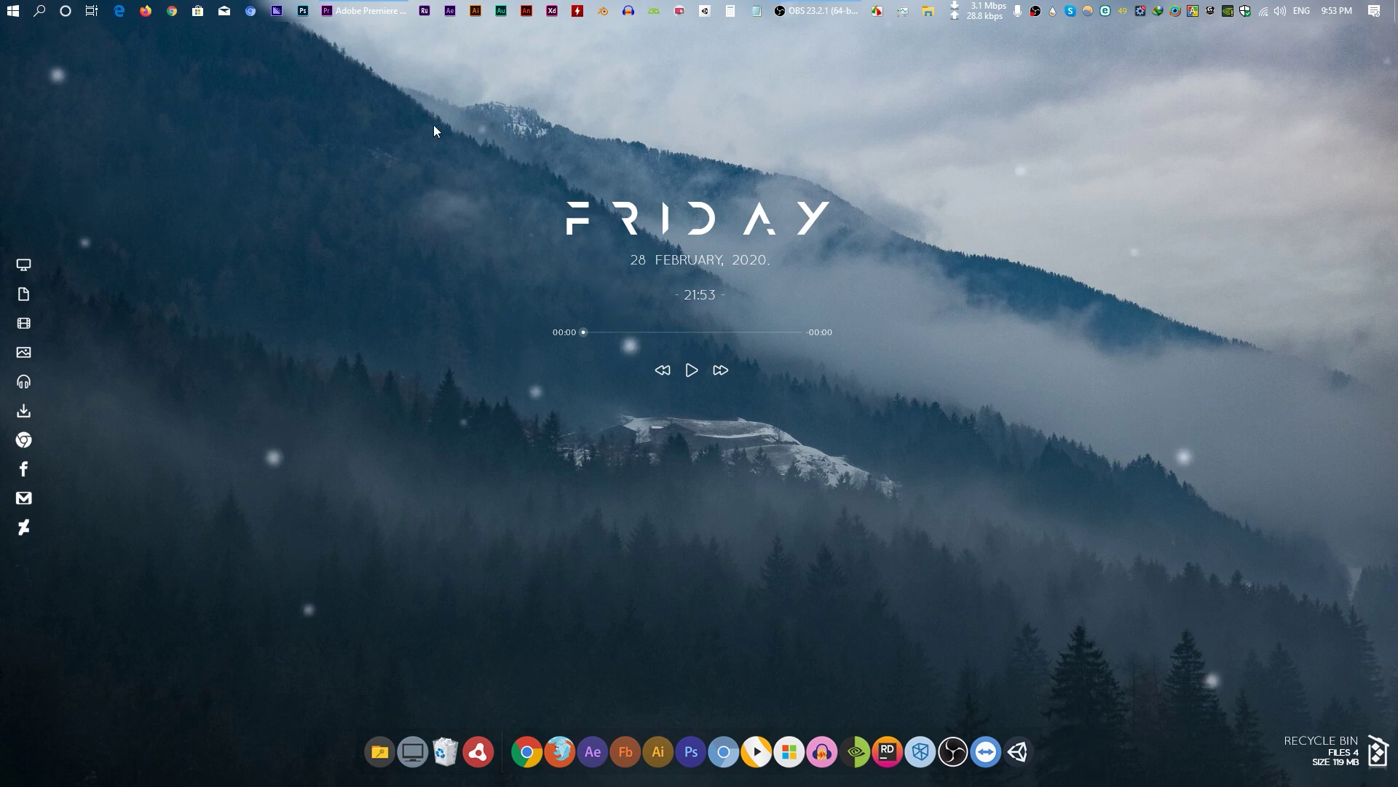
Bring the Premiere Pro time-remapping project window to the front from the taskbar.
{"action": "left_click", "coordinate": [373, 9]}
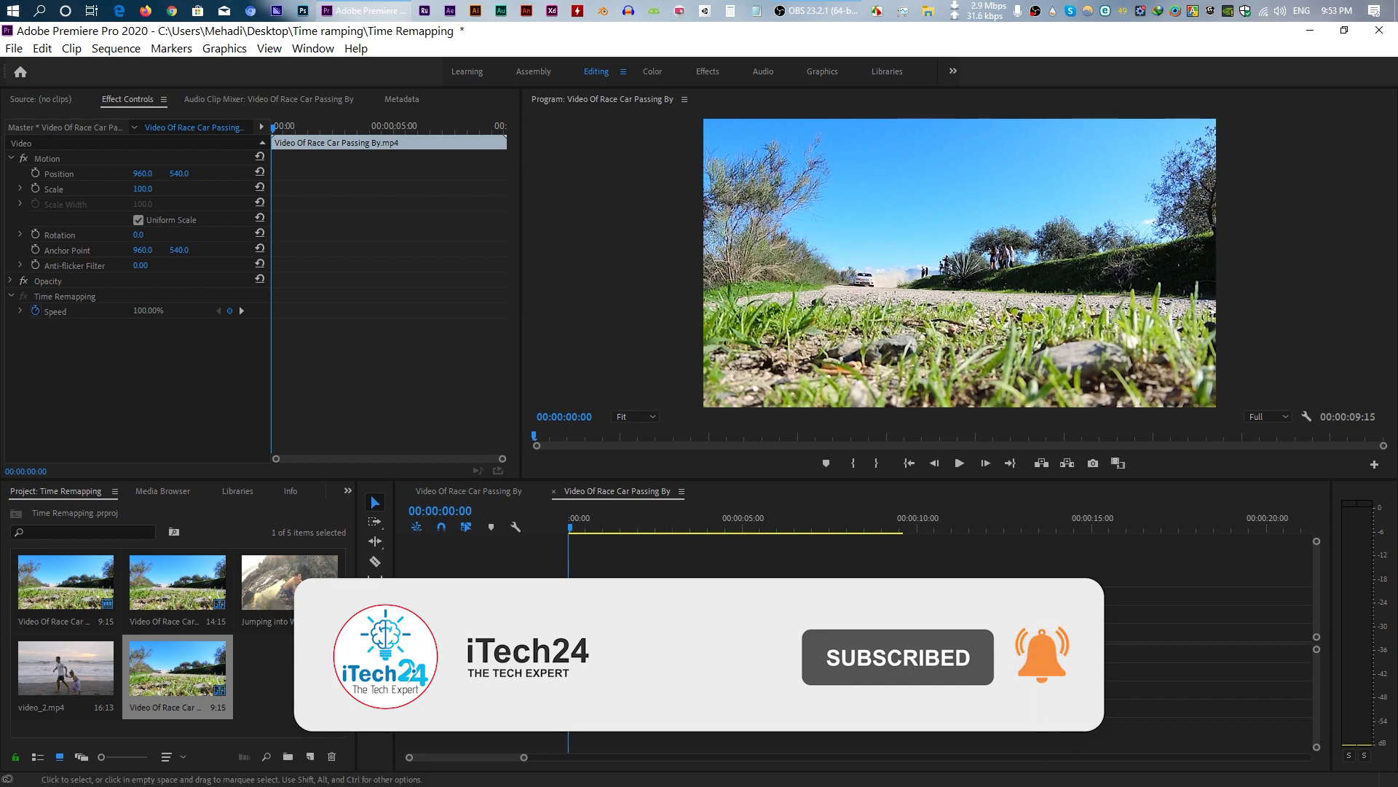
{"action": "mouse_move", "coordinate": [571, 529]}
{"action": "left_mouse_down"}
{"action": "mouse_move", "coordinate": [677, 546]}
{"action": "mouse_move", "coordinate": [631, 562]}
{"action": "mouse_move", "coordinate": [640, 569]}
{"action": "mouse_move", "coordinate": [747, 580]}
{"action": "mouse_move", "coordinate": [605, 588]}
{"action": "left_mouse_up"}
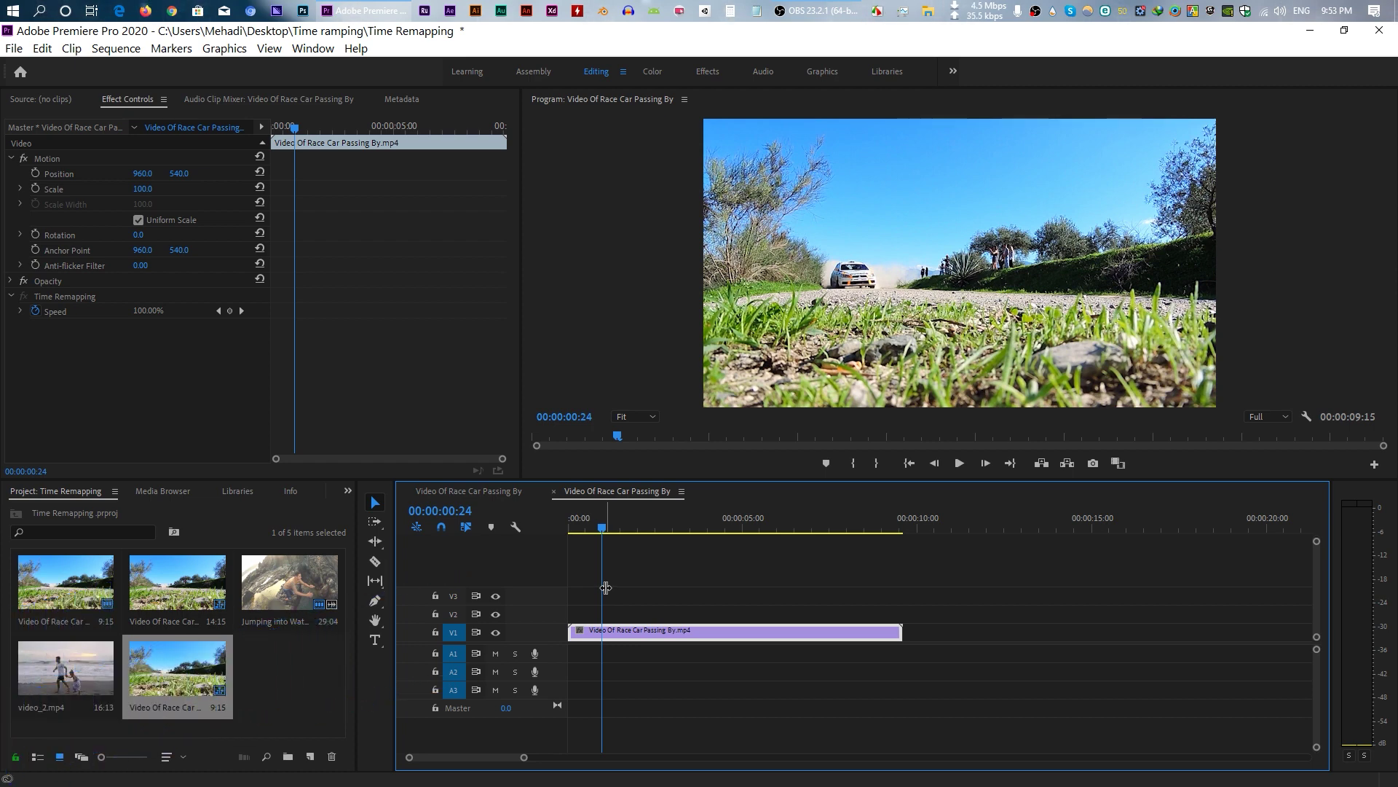
Slow the race-car clip to 50% speed, stretching it to 00:00:19:05.
{"action": "right_click", "coordinate": [683, 633]}
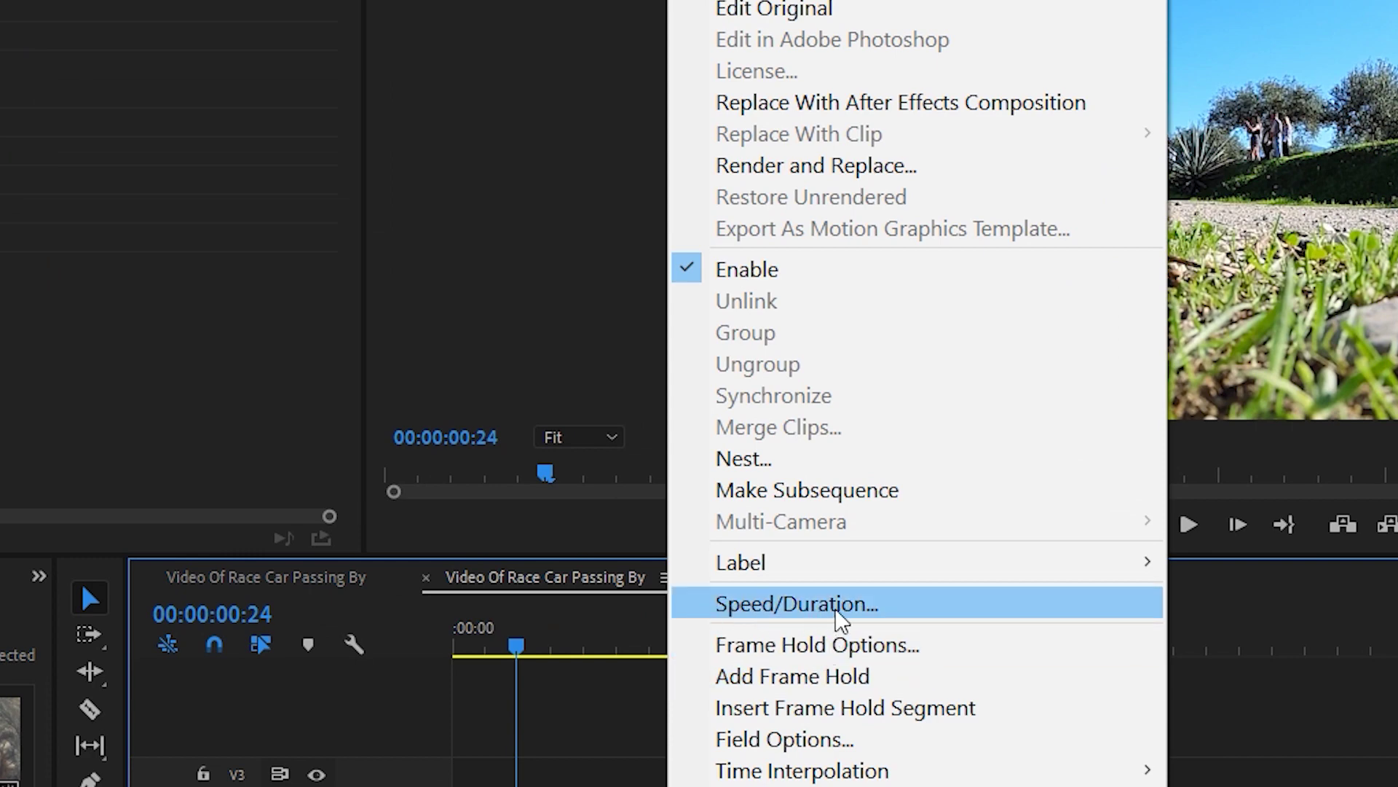
{"action": "left_click", "coordinate": [877, 610]}
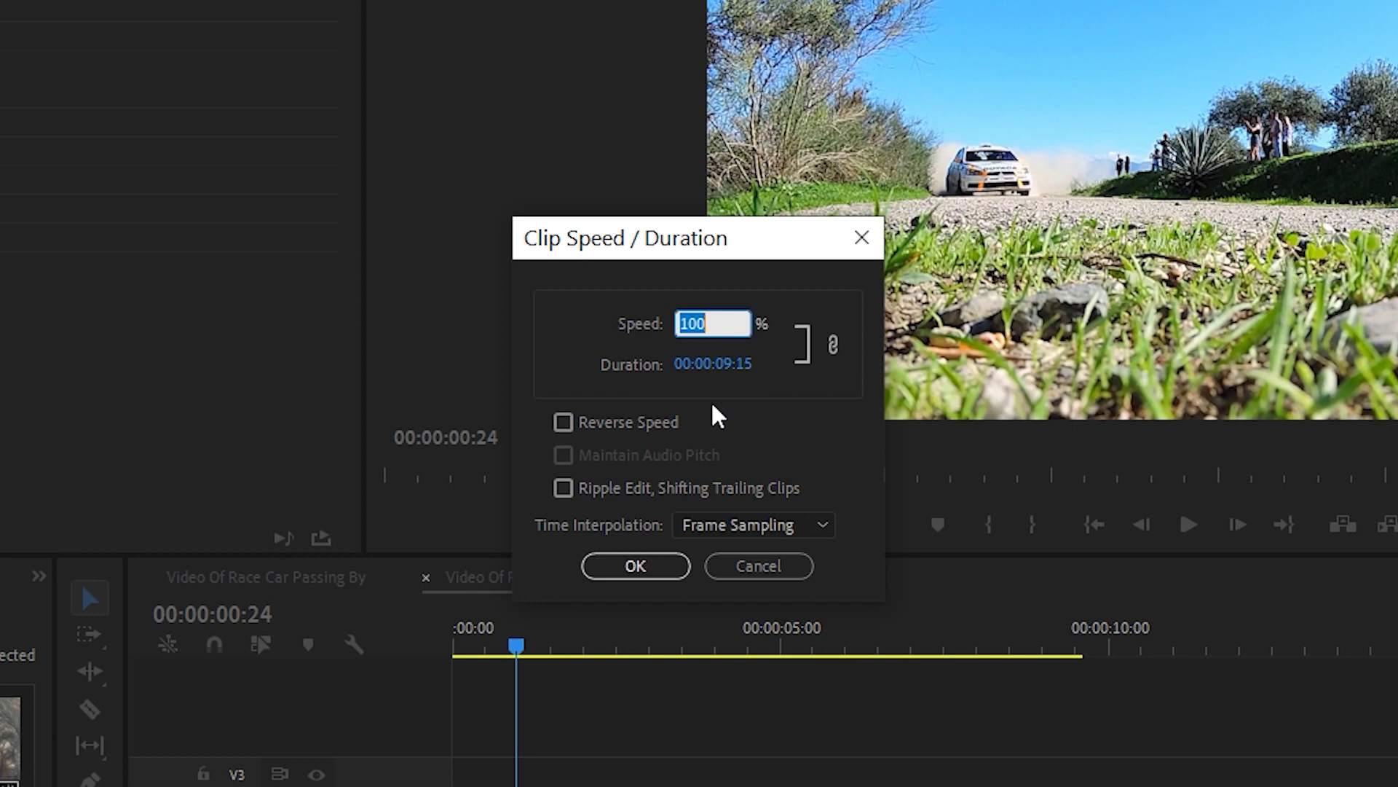
{"action": "type", "text": "50"}
{"action": "key", "text": "Return"}
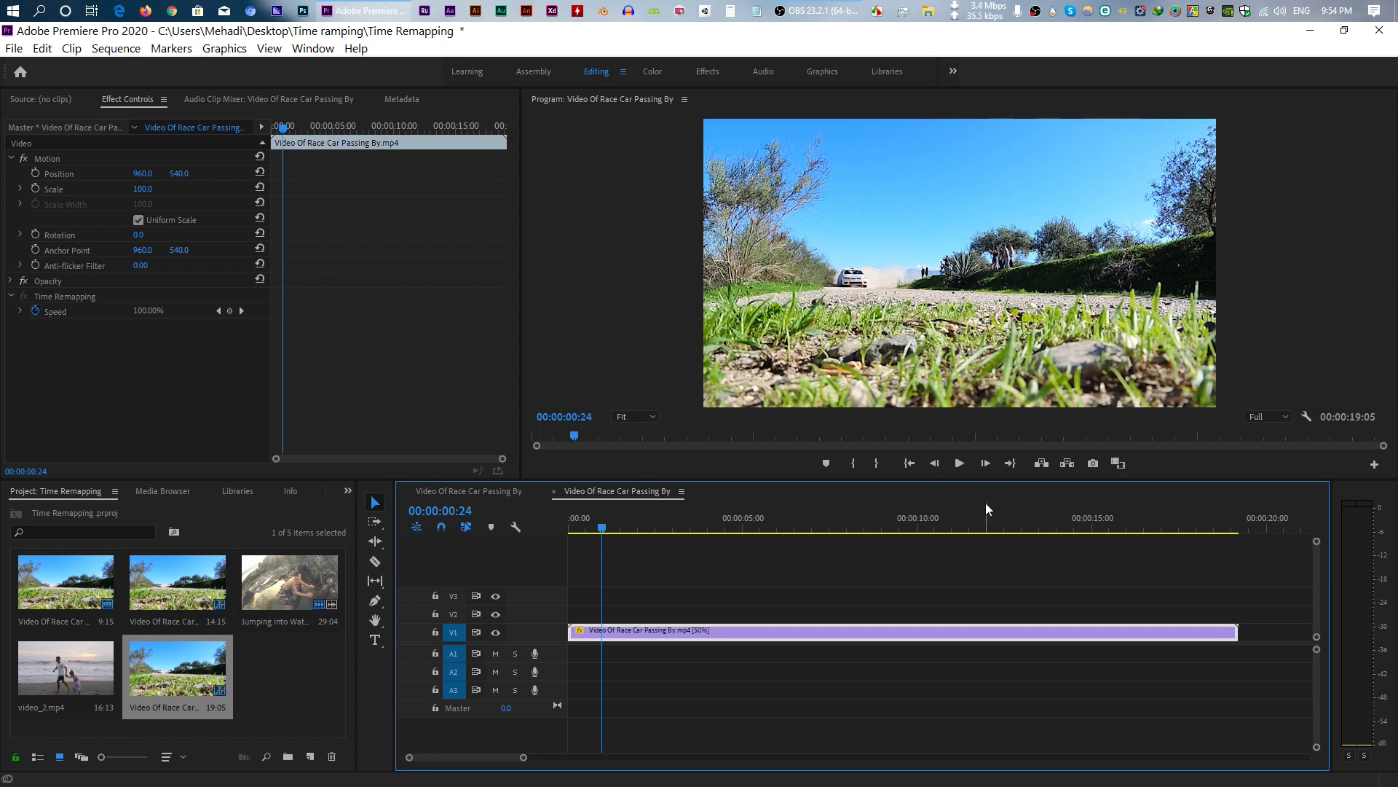
Preview the slowed race-car clip in the Program monitor.
{"action": "left_click", "coordinate": [959, 464]}
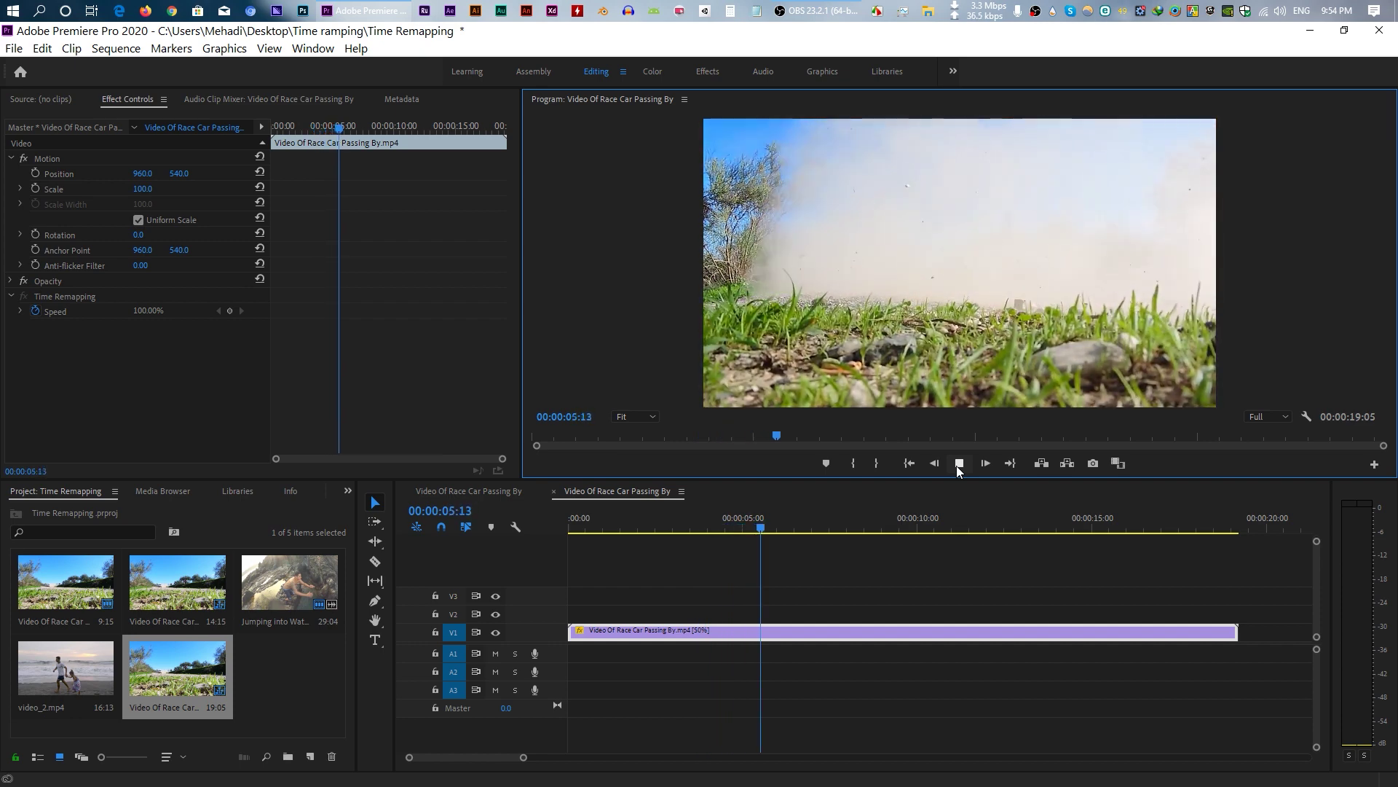
{"action": "left_click", "coordinate": [958, 470]}
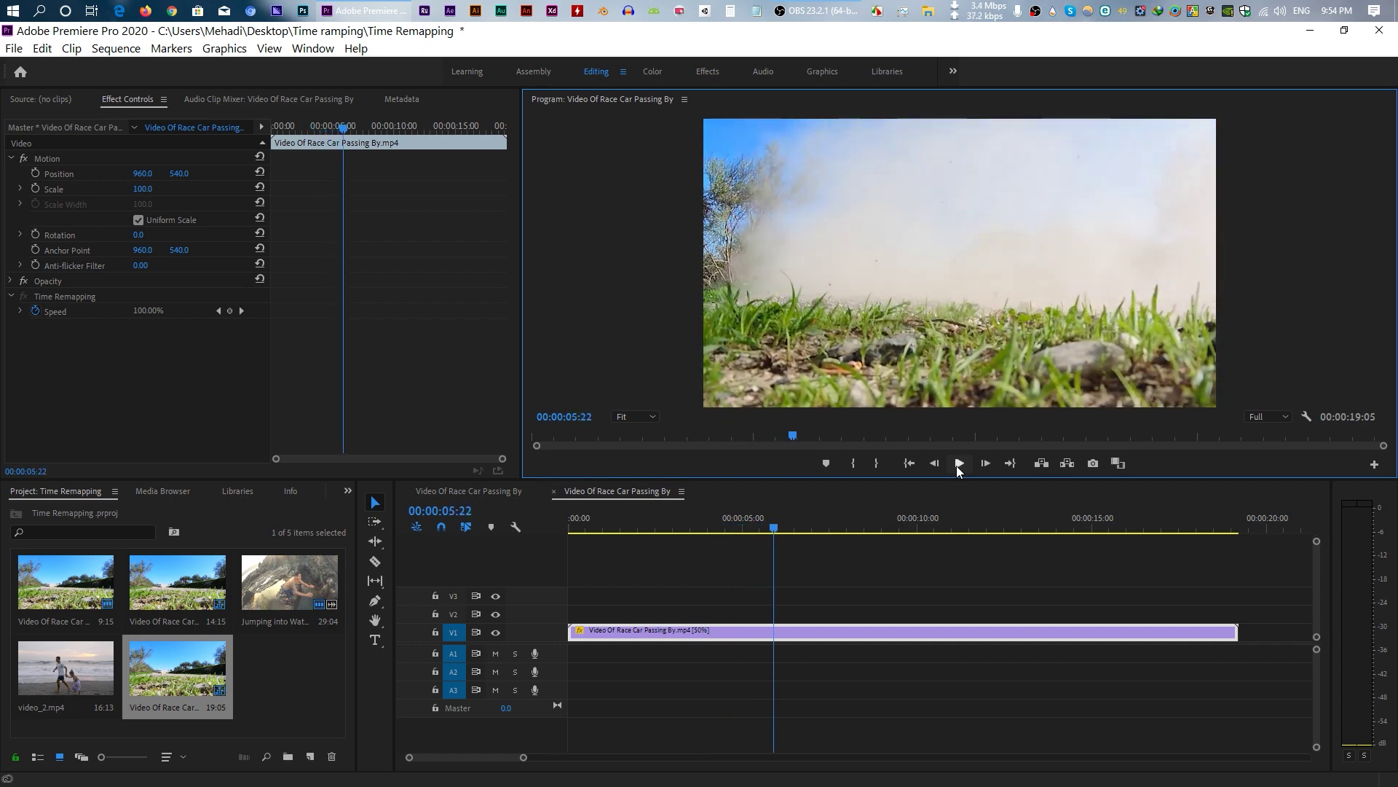
{"action": "right_click", "coordinate": [851, 640]}
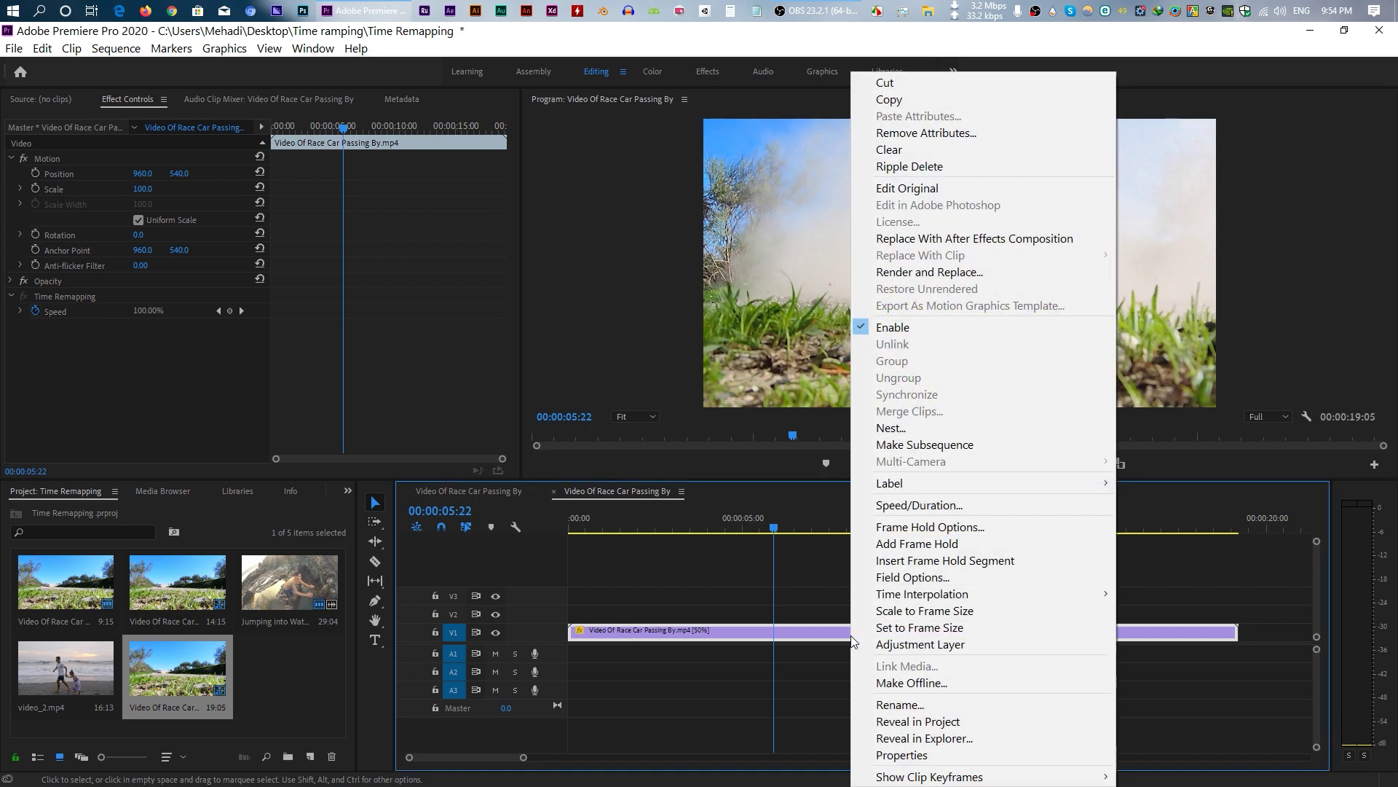
Speed the race-car clip up to 150%, shortening it to 00:00:06:10.
{"action": "left_click", "coordinate": [937, 514]}
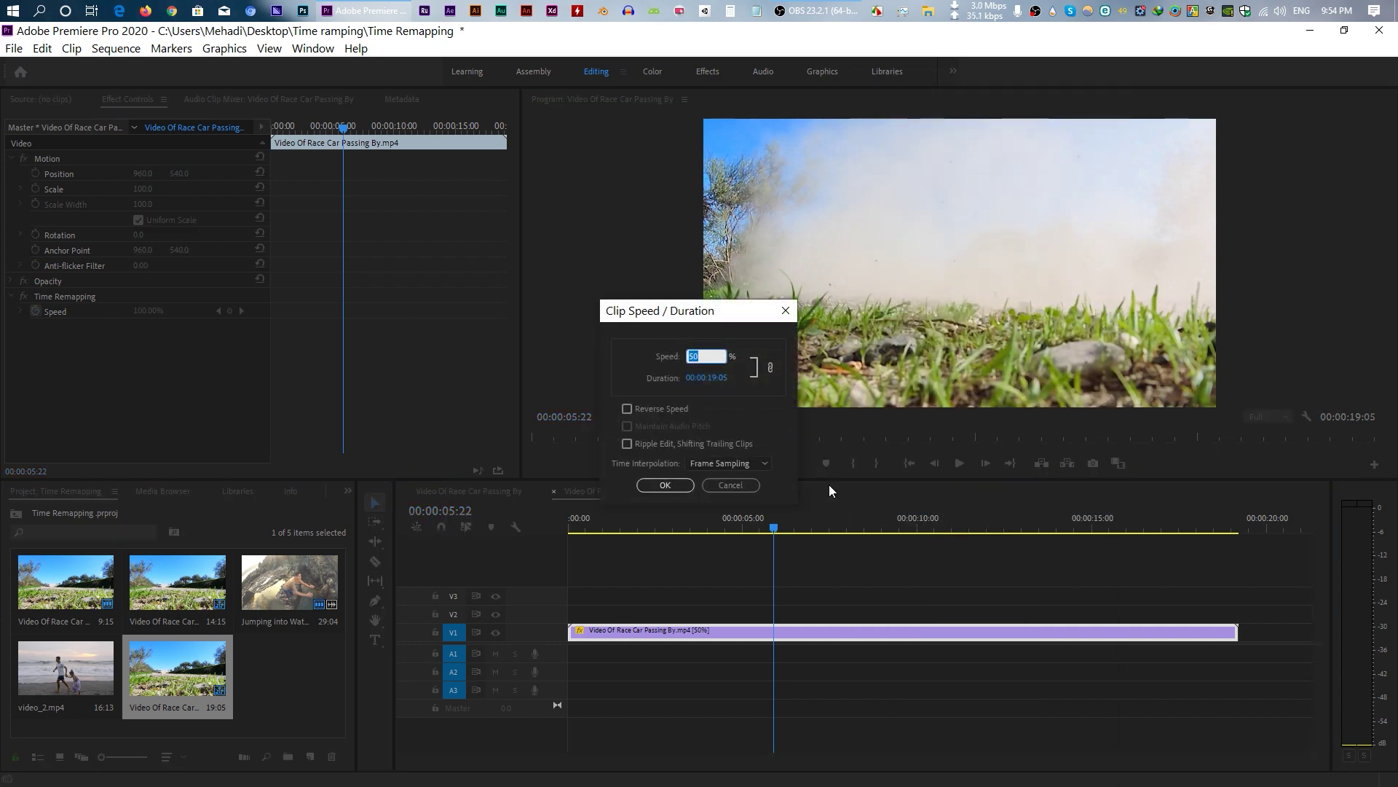
{"action": "type", "text": "15"}
{"action": "left_click", "coordinate": [675, 482]}
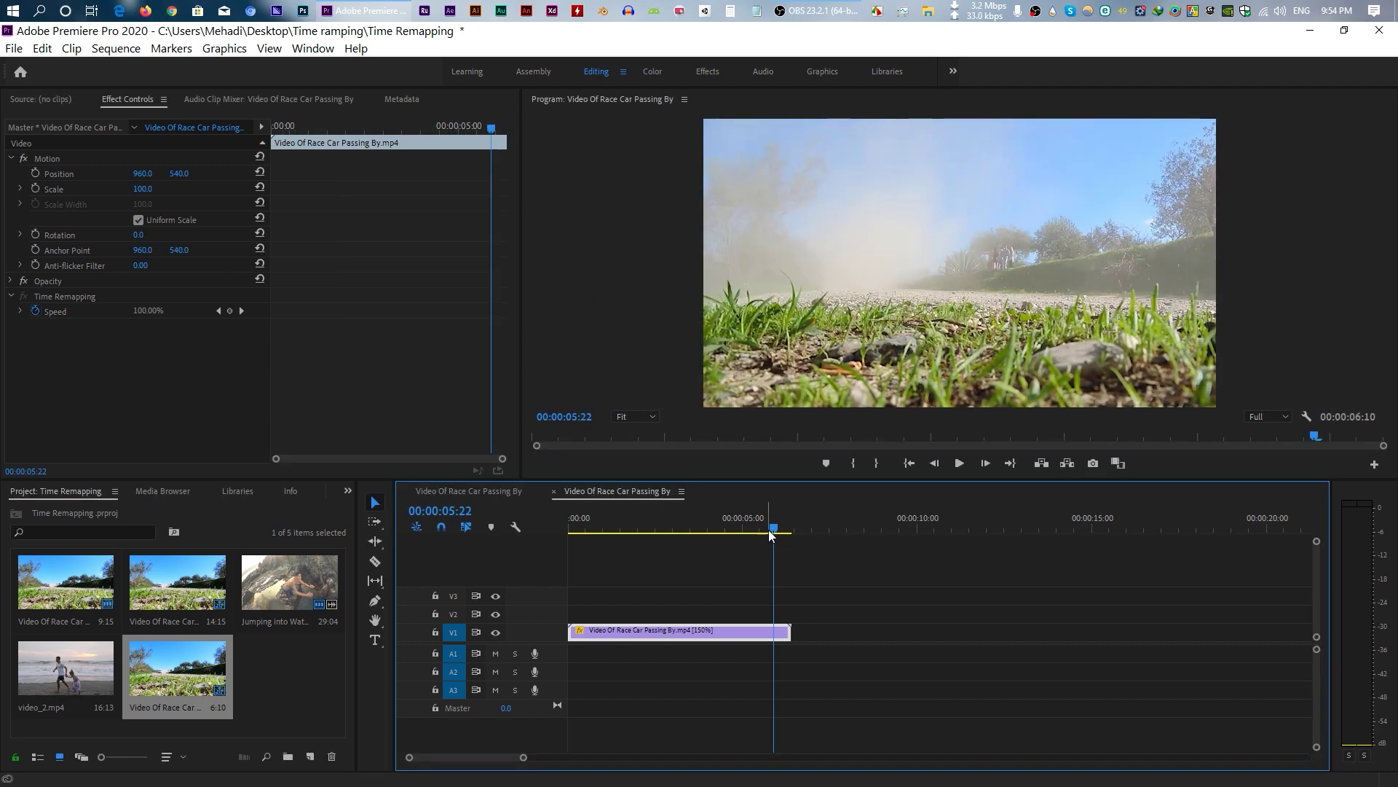
Return the playhead to the sequence start and preview the sped-up clip.
{"action": "left_click_drag", "start_coordinate": [661, 528], "coordinate": [709, 530]}
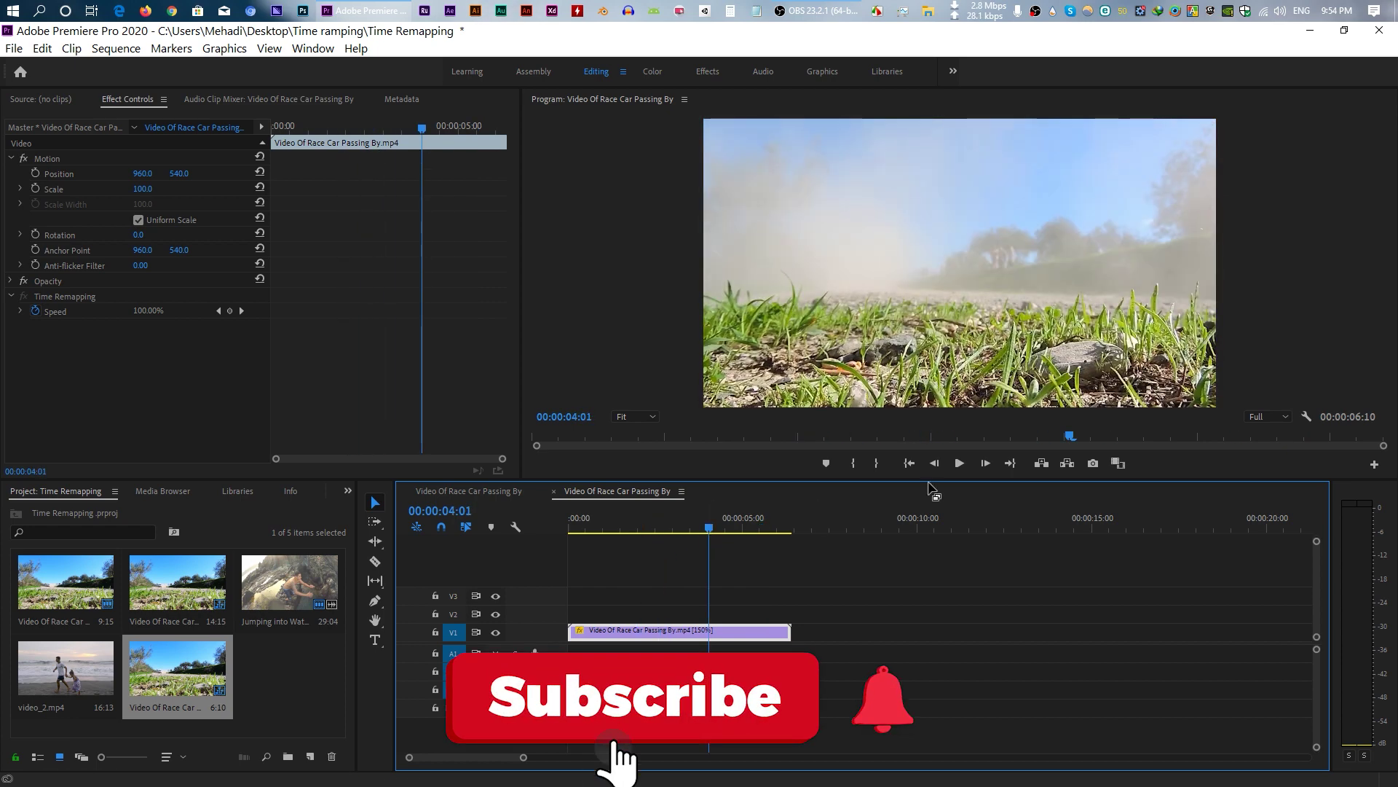
{"action": "left_click_drag", "start_coordinate": [713, 526], "coordinate": [554, 561]}
{"action": "left_click", "coordinate": [960, 463]}
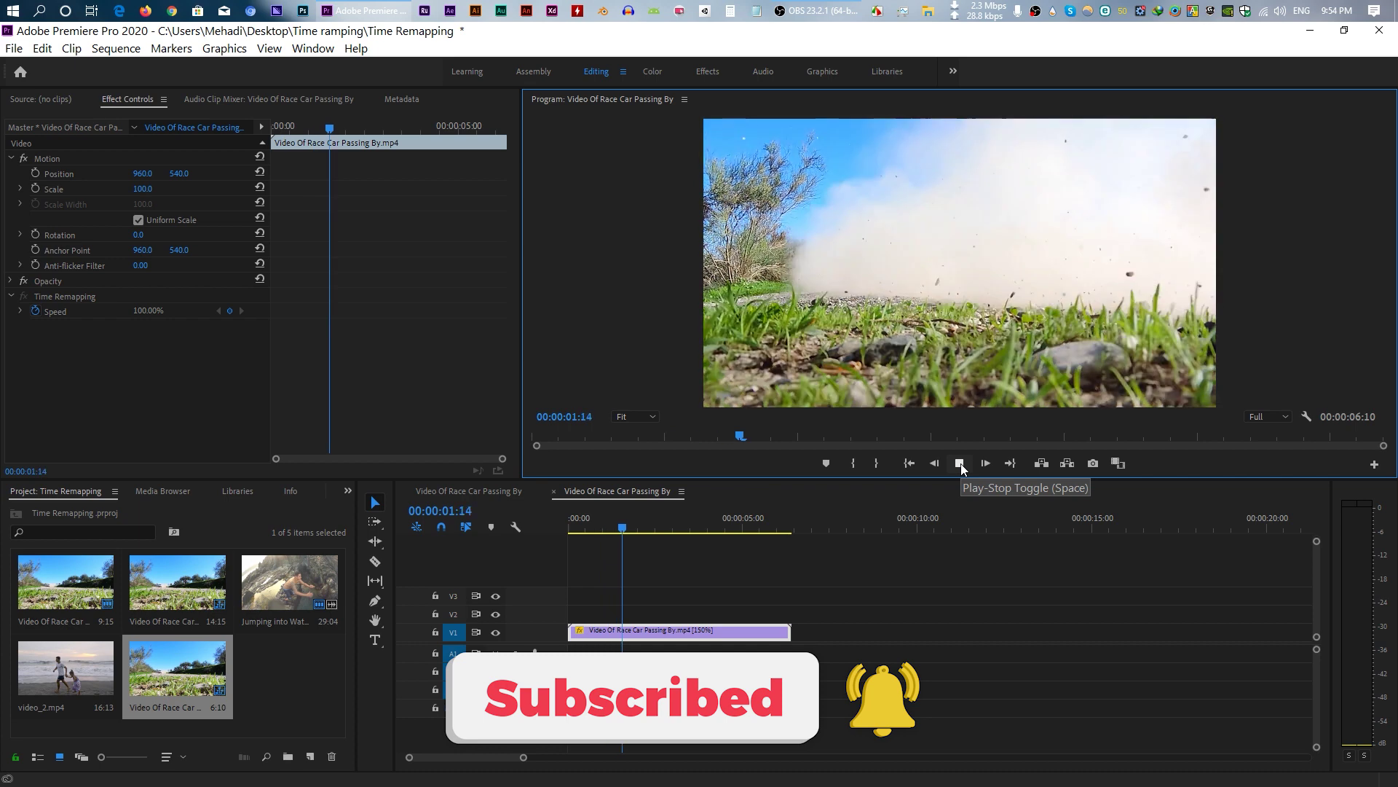
{"action": "left_click", "coordinate": [960, 464]}
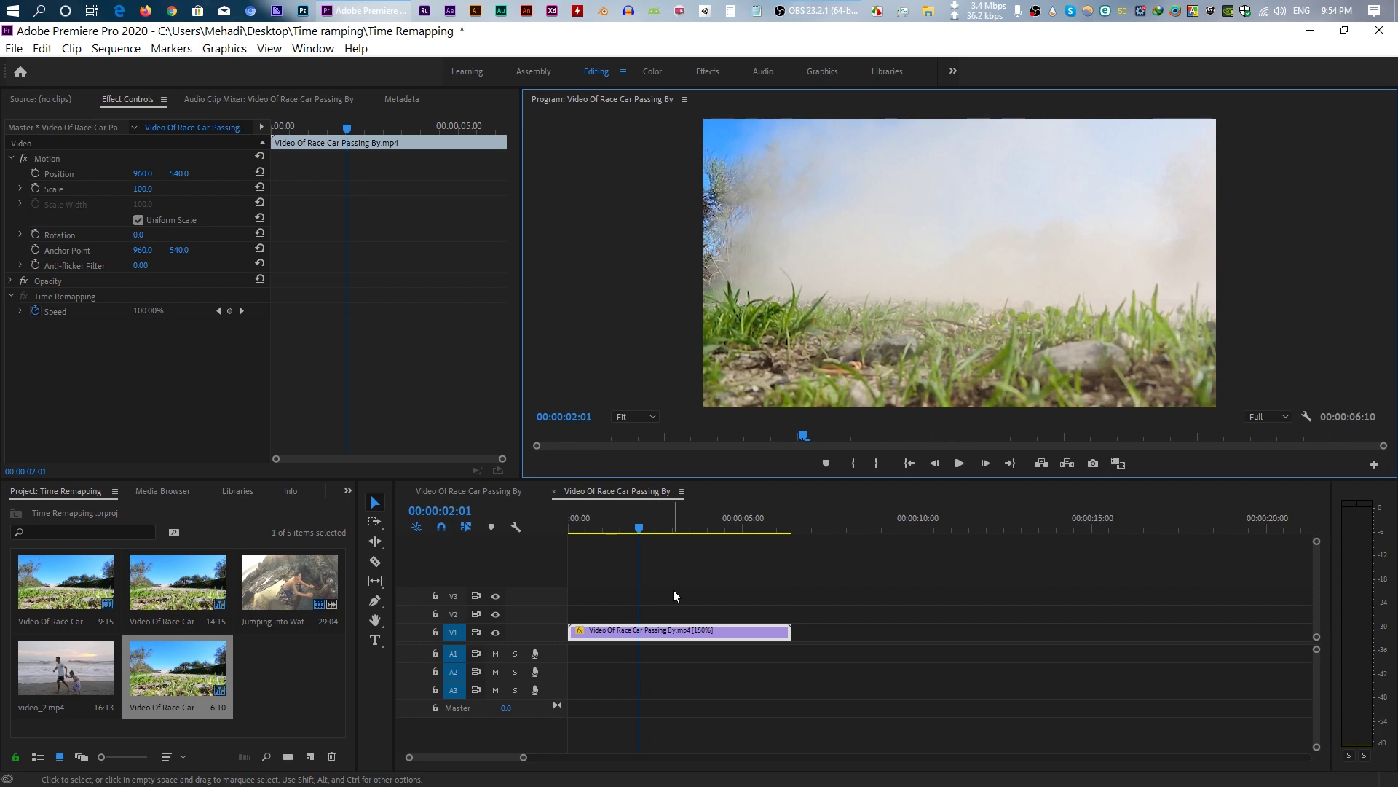
Undo the speed change back to 100% (00:00:09:15) and make track V1 much taller.
{"action": "key", "text": "ctrl+z"}
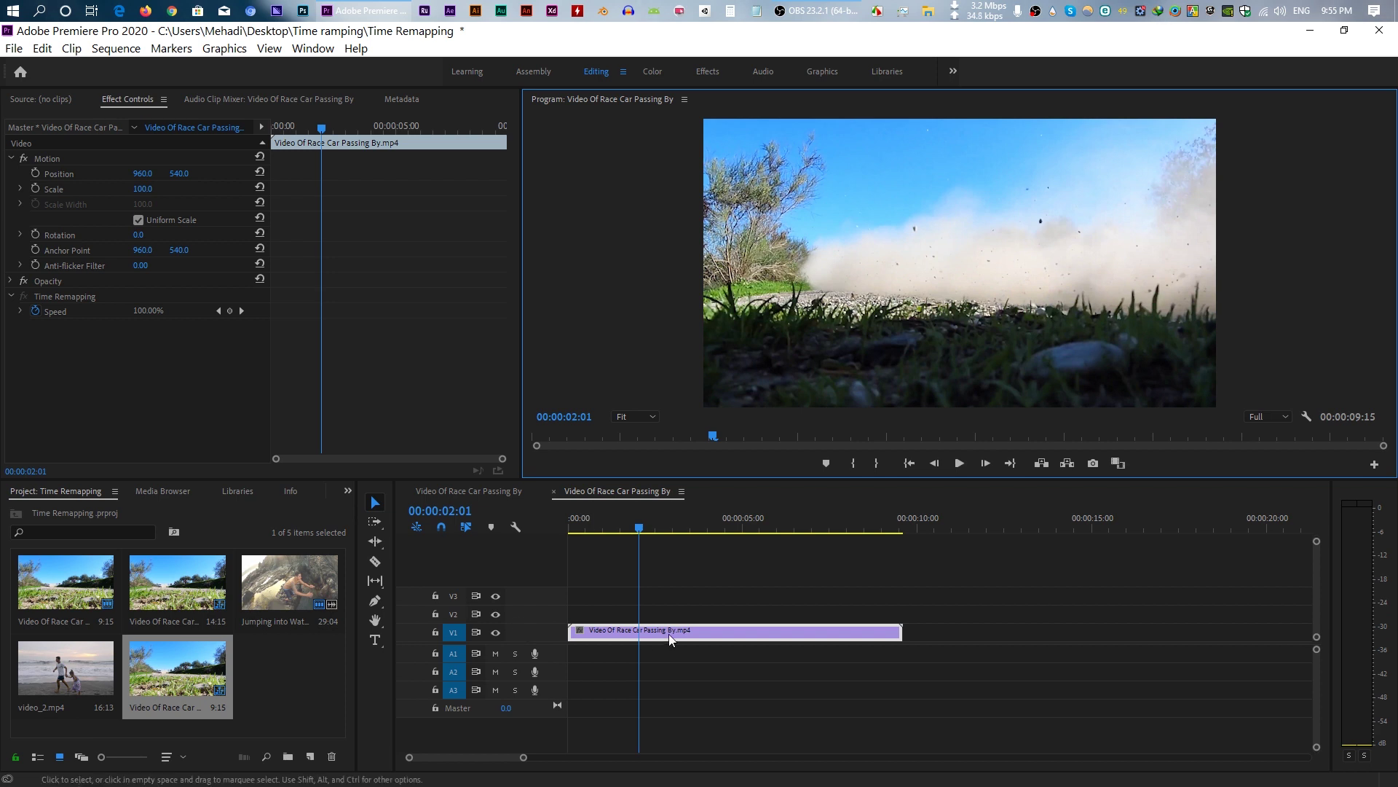
{"action": "left_click", "coordinate": [517, 624]}
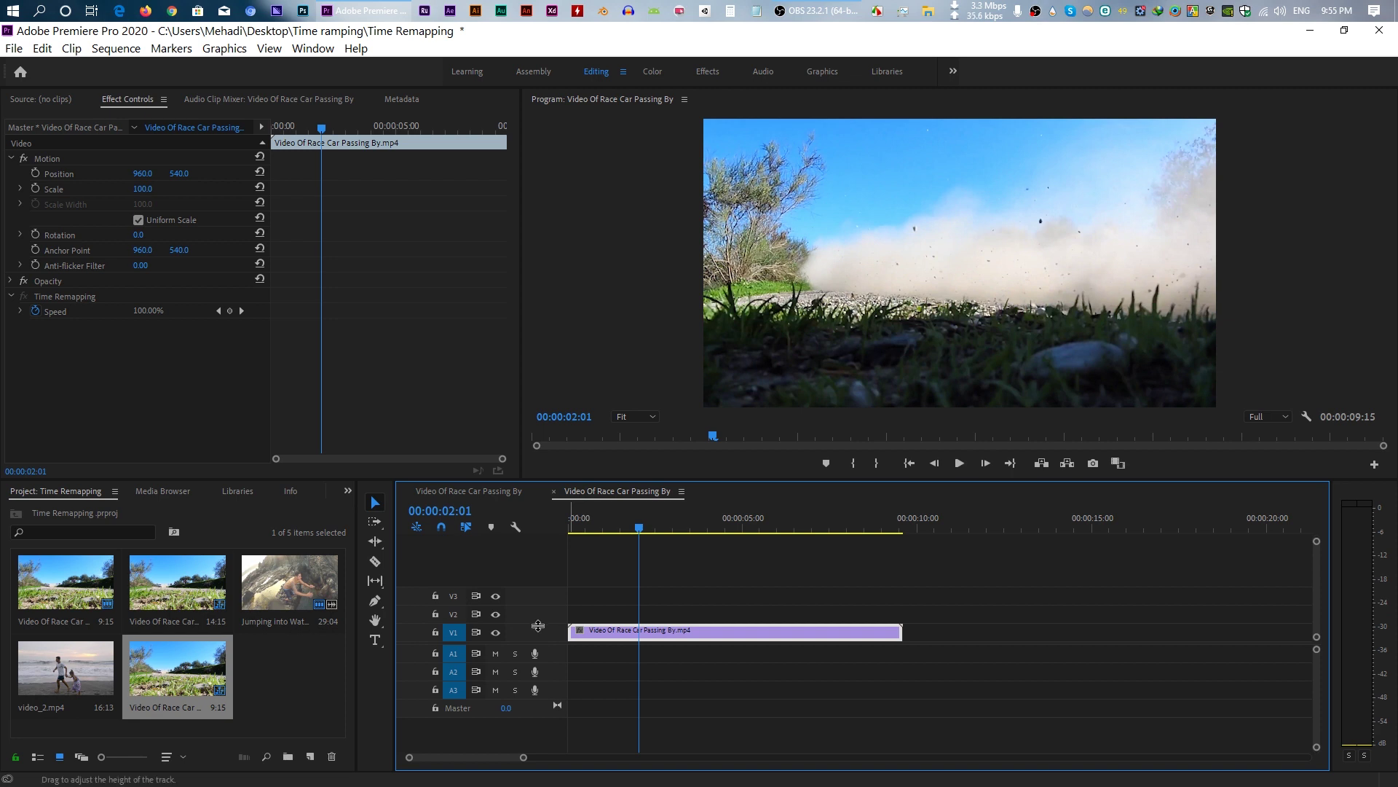
{"action": "left_click_drag", "start_coordinate": [539, 625], "coordinate": [541, 564]}
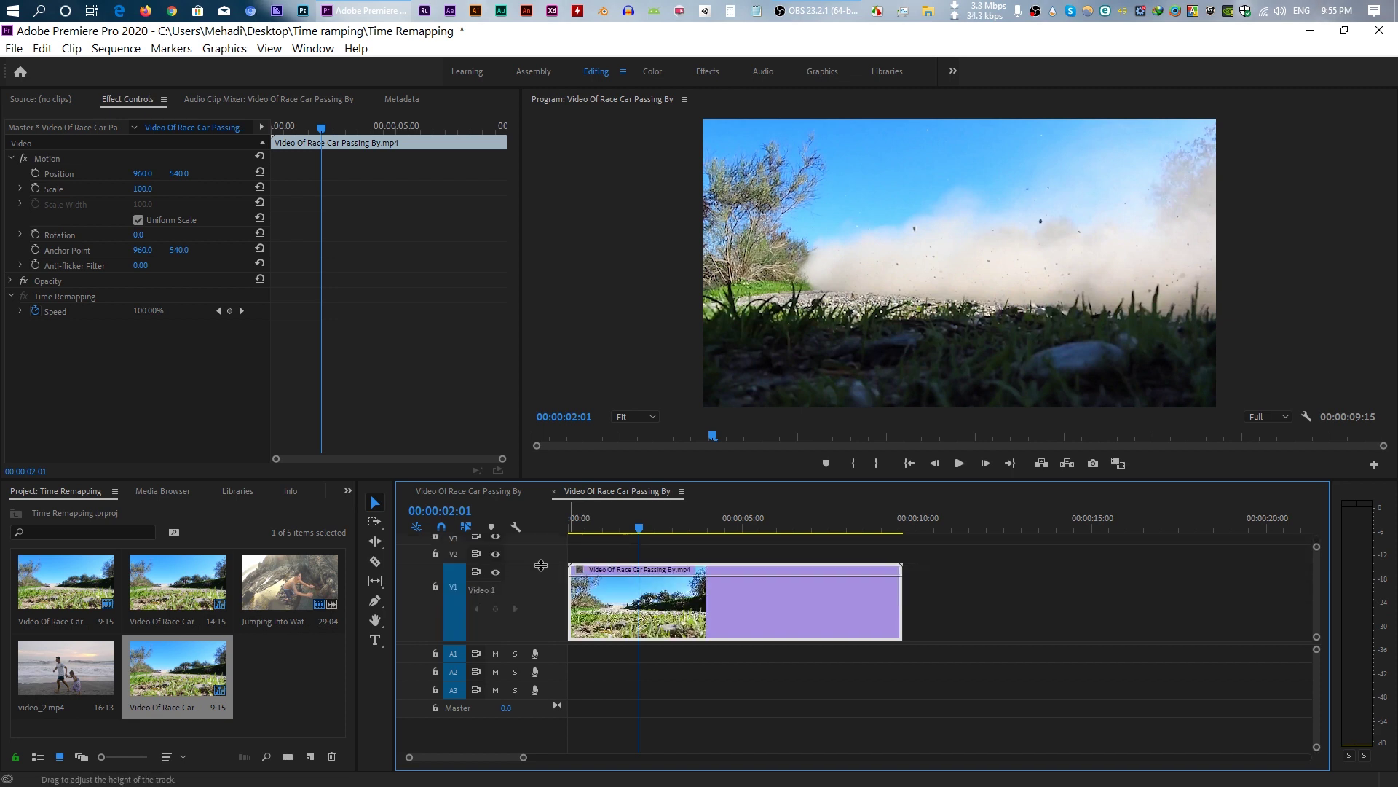
Show the clip's Time Remapping > Speed line and scrub to where the car appears.
{"action": "right_click", "coordinate": [704, 614]}
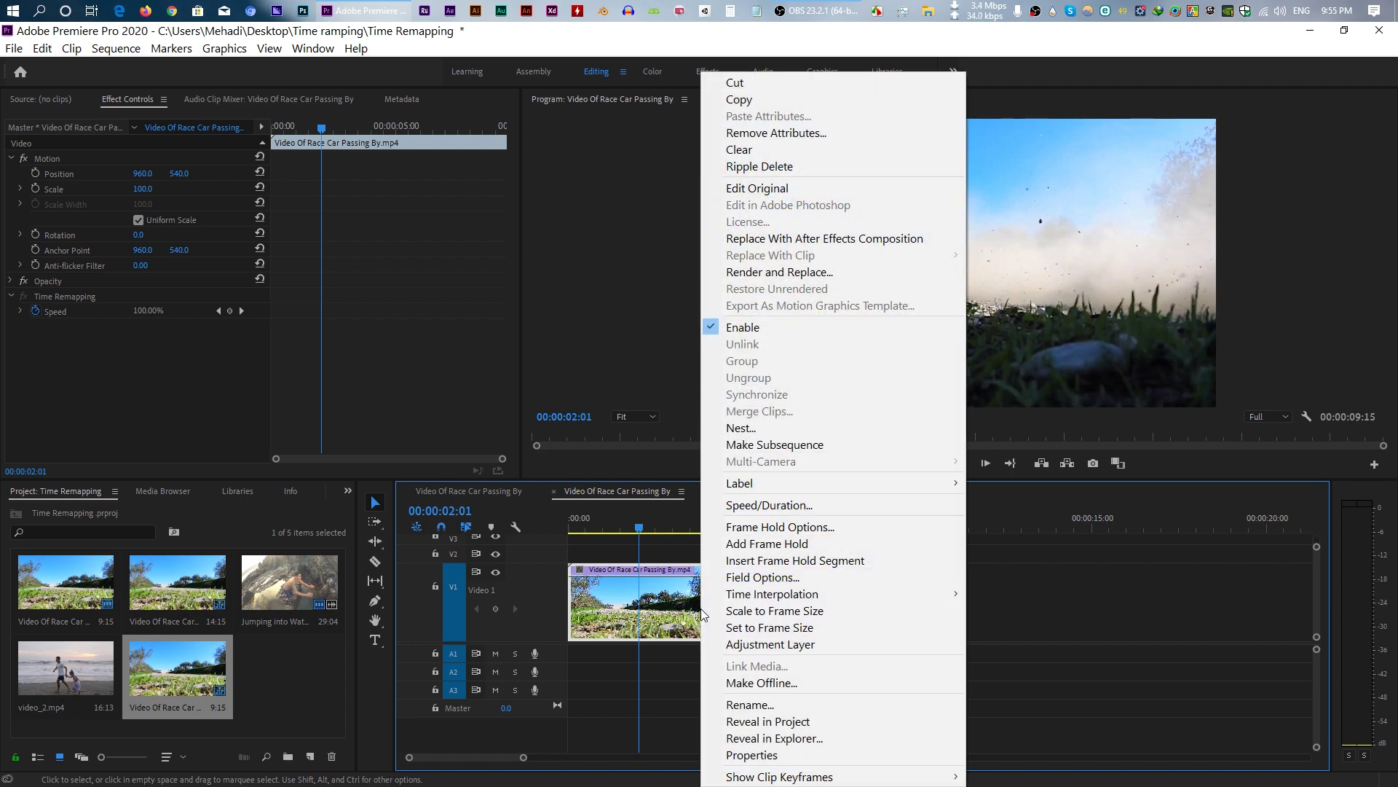
{"action": "mouse_move", "coordinate": [839, 780]}
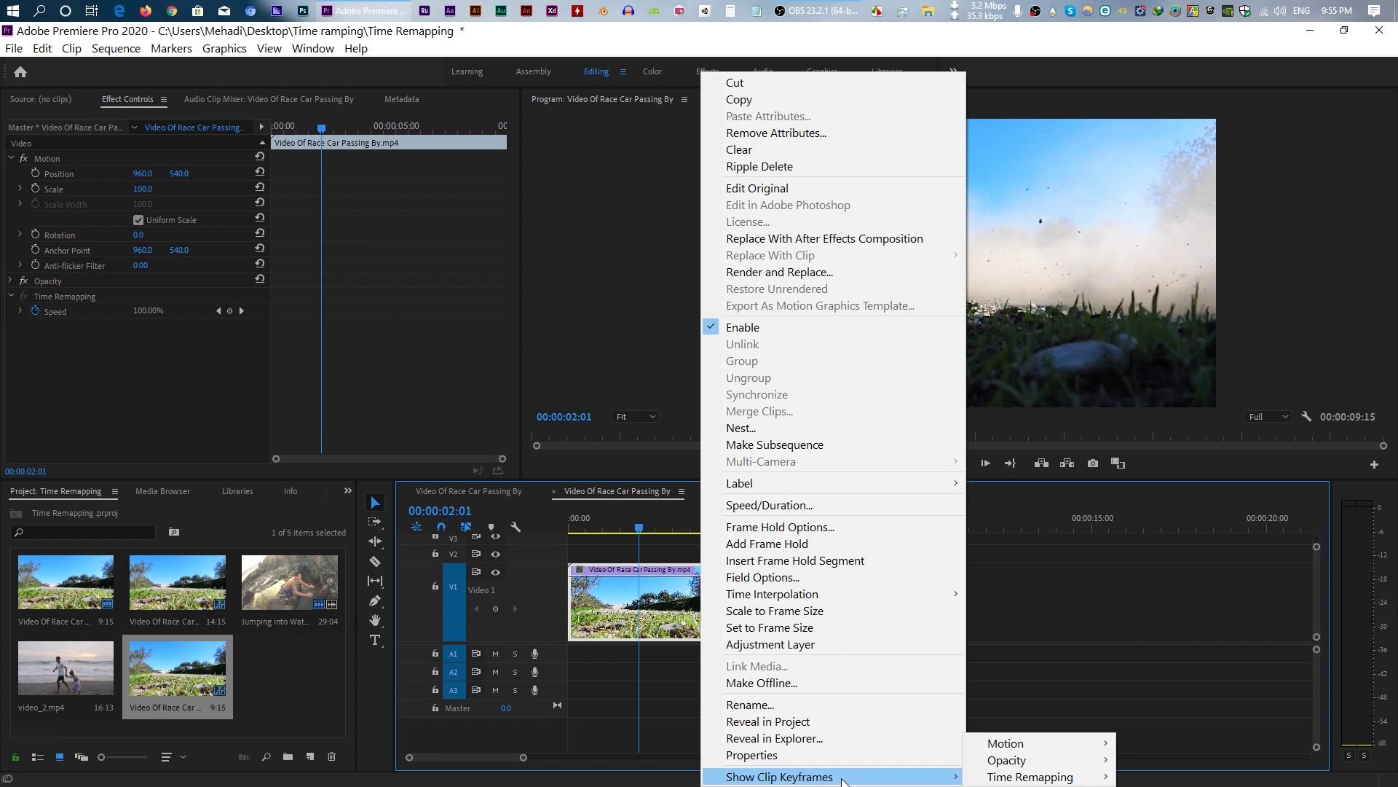
{"action": "mouse_move", "coordinate": [1034, 781]}
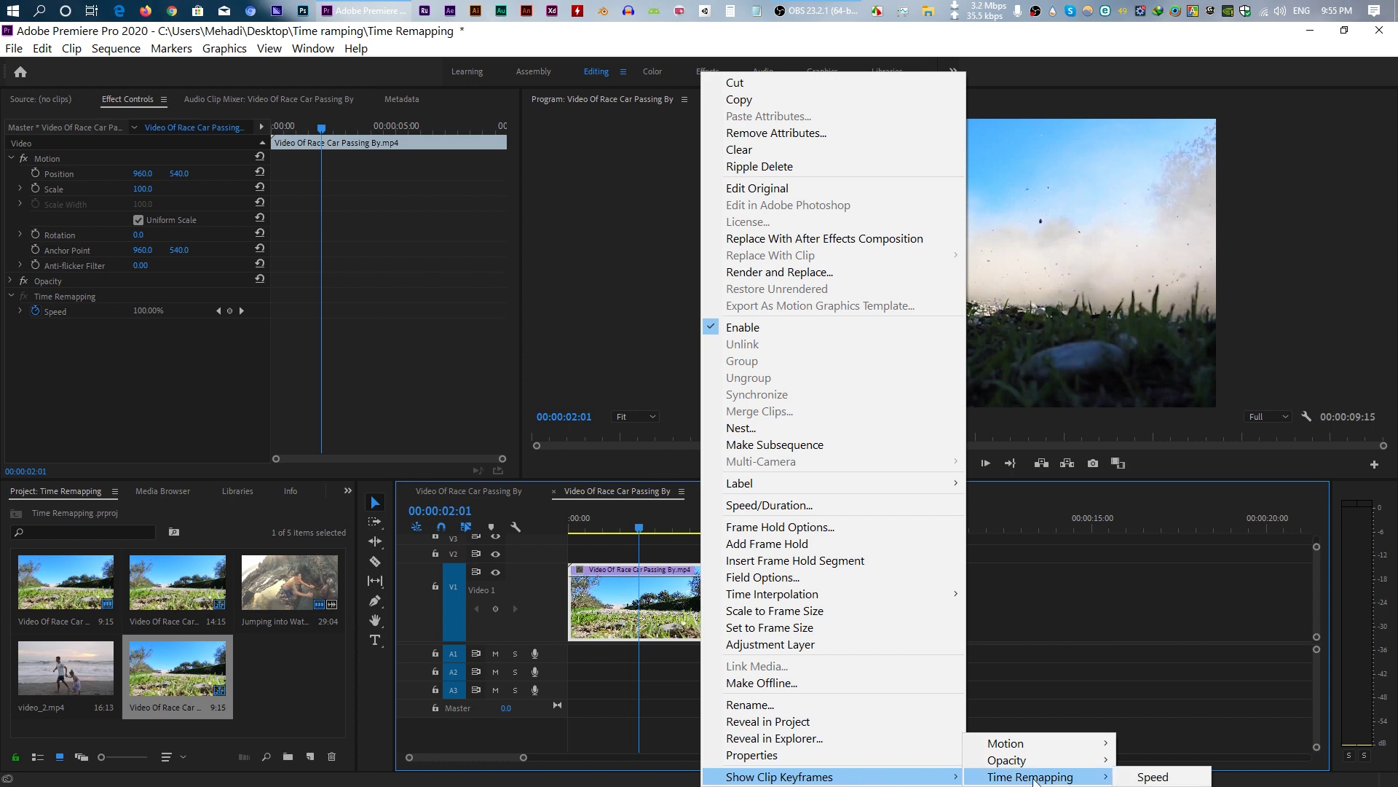
{"action": "left_click", "coordinate": [1171, 780]}
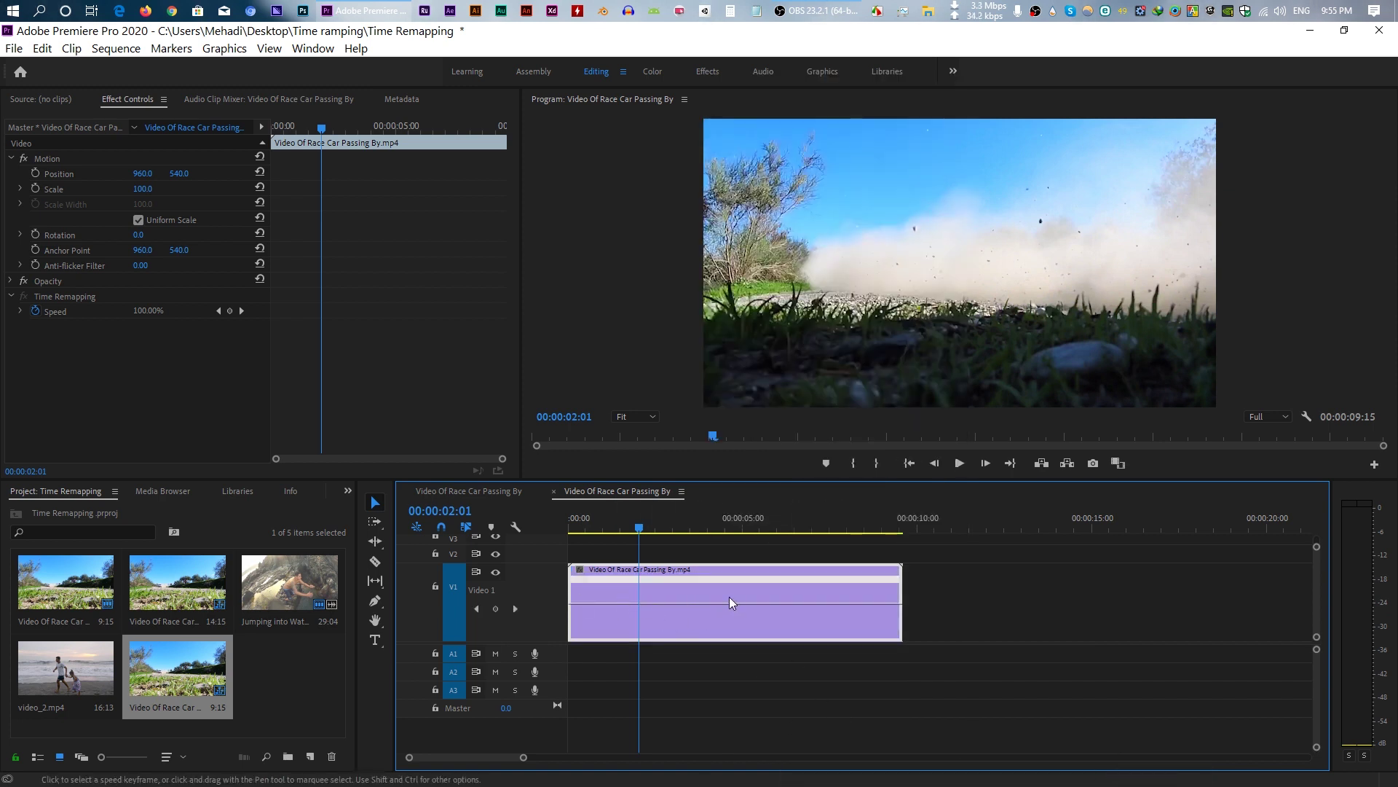
{"action": "left_click_drag", "start_coordinate": [640, 533], "coordinate": [665, 539]}
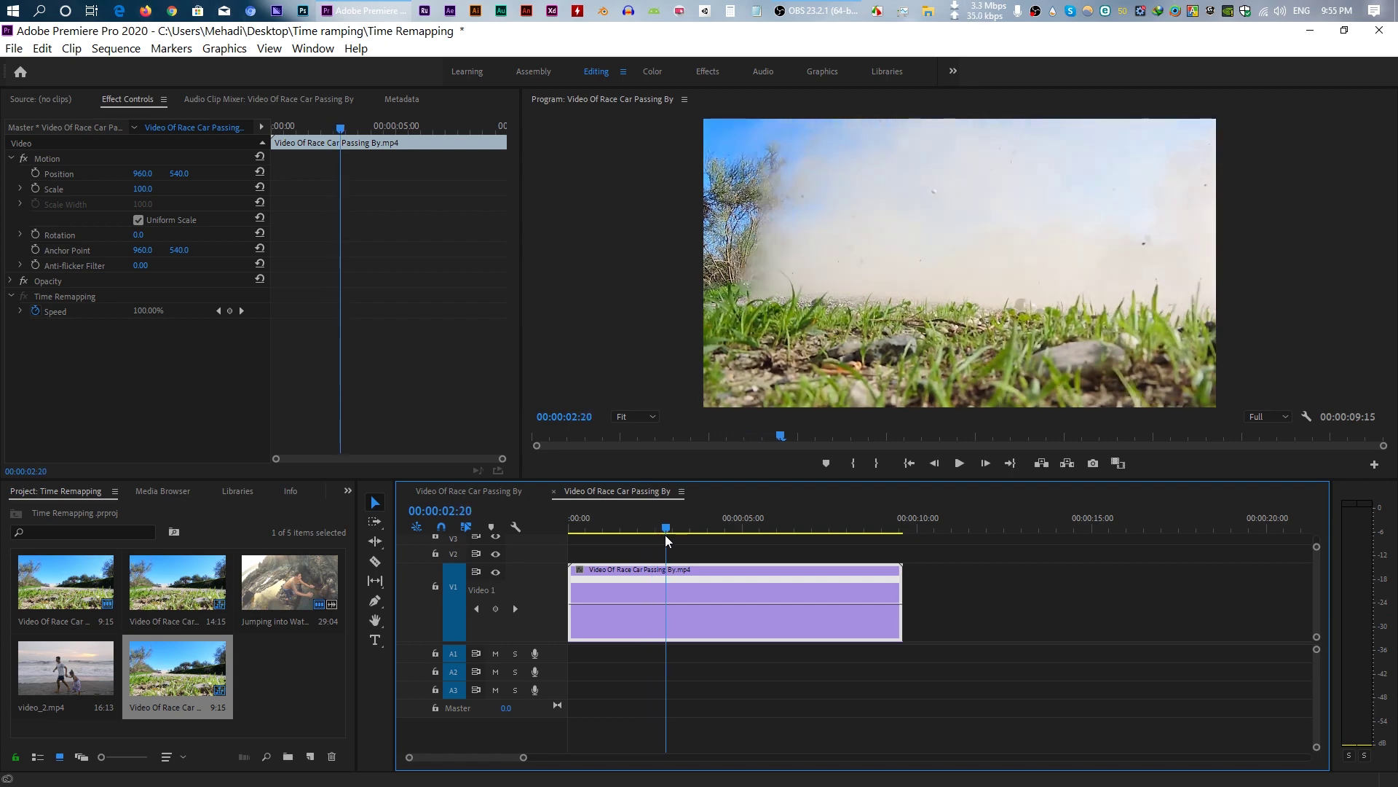
{"action": "left_click_drag", "start_coordinate": [666, 535], "coordinate": [620, 535]}
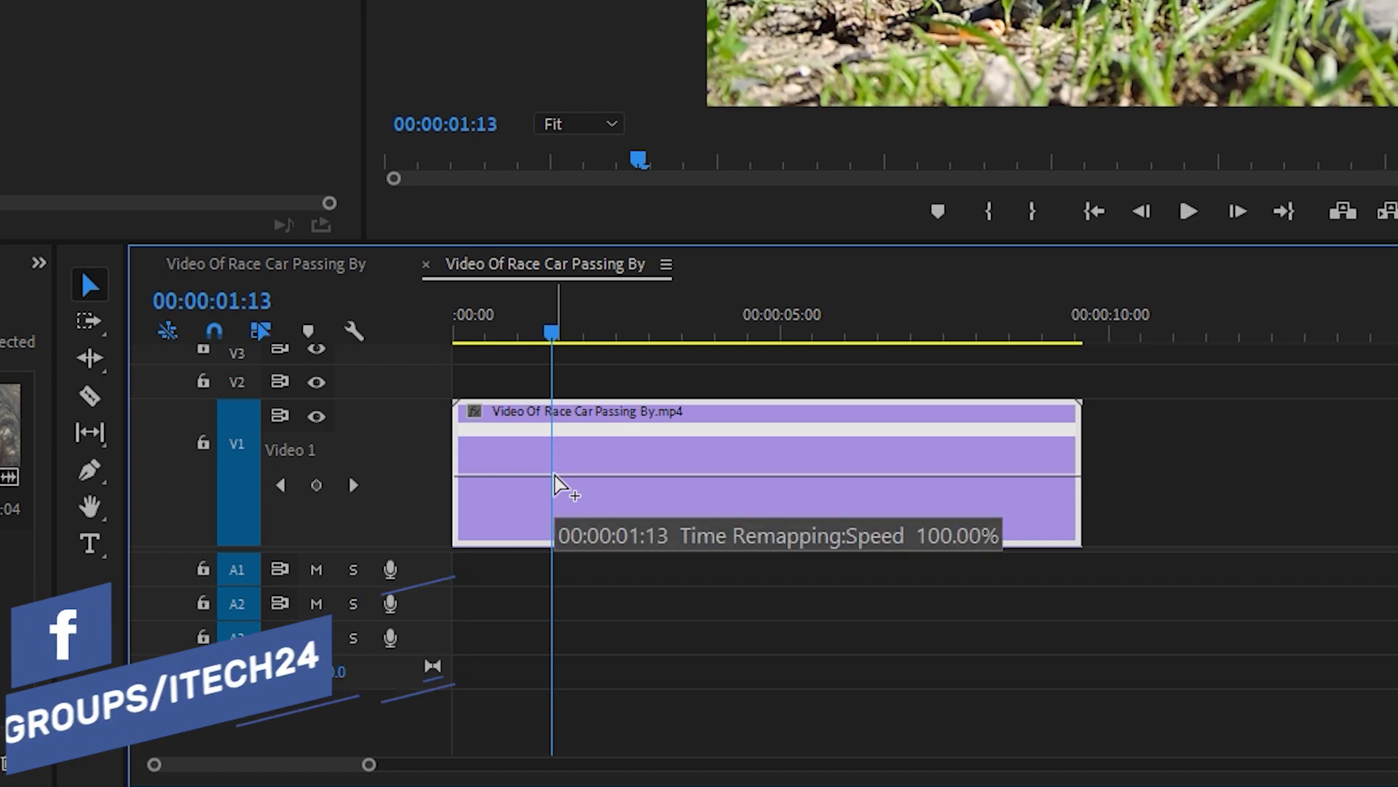
Add speed keyframes on the race-car clip where the ramp begins and ends.
{"action": "left_click", "coordinate": [555, 477], "text": "ctrl"}
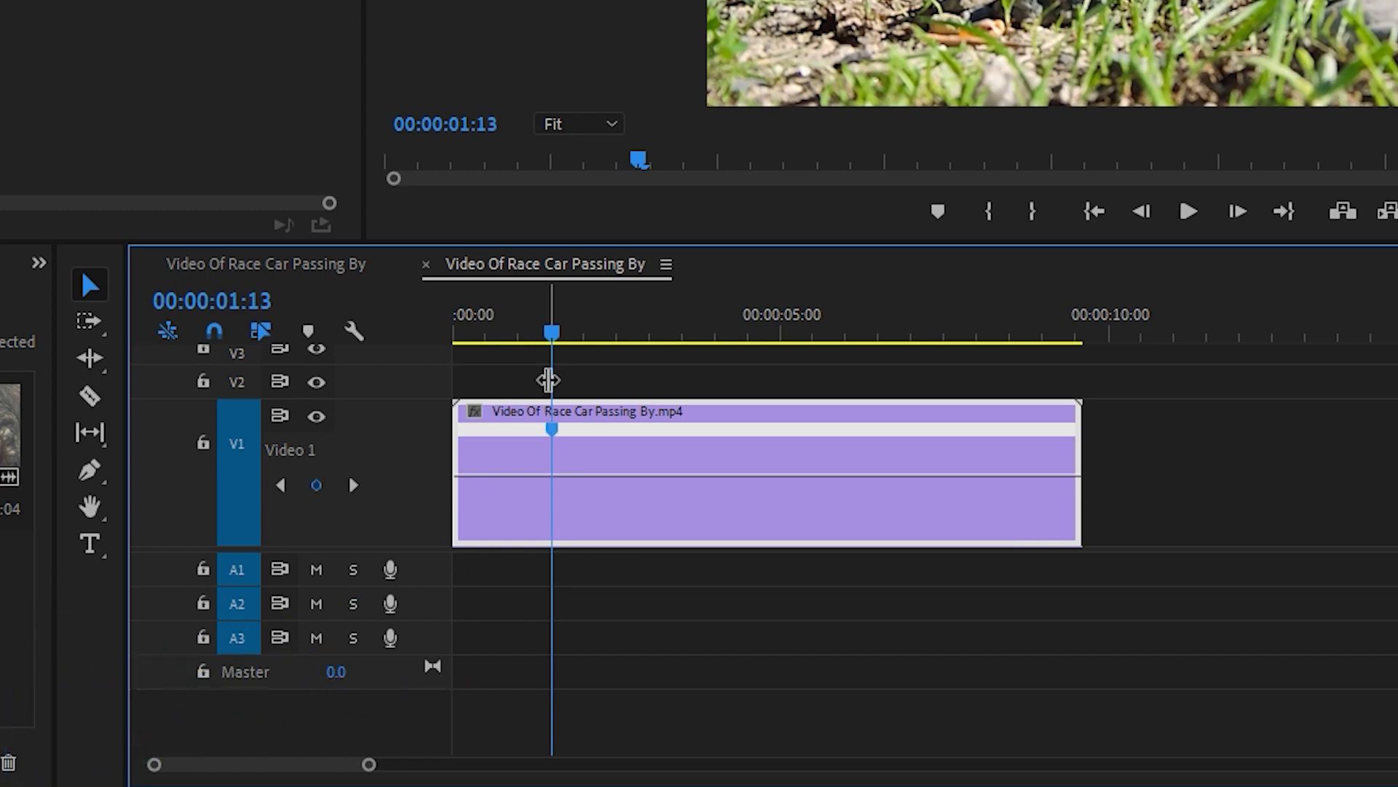
{"action": "mouse_move", "coordinate": [551, 346]}
{"action": "left_mouse_down"}
{"action": "mouse_move", "coordinate": [590, 354]}
{"action": "mouse_move", "coordinate": [578, 357]}
{"action": "left_mouse_up"}
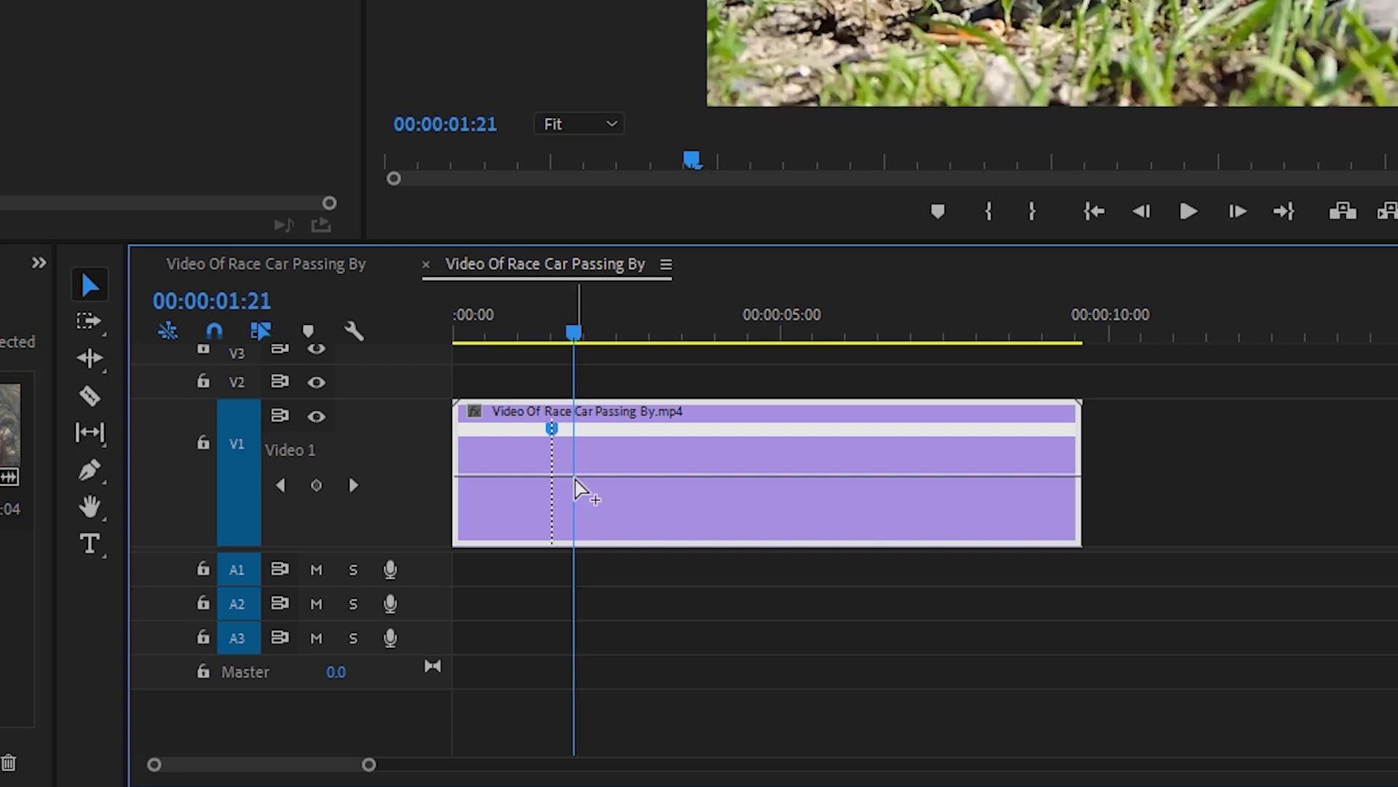
{"action": "left_click", "coordinate": [578, 490], "text": "ctrl"}
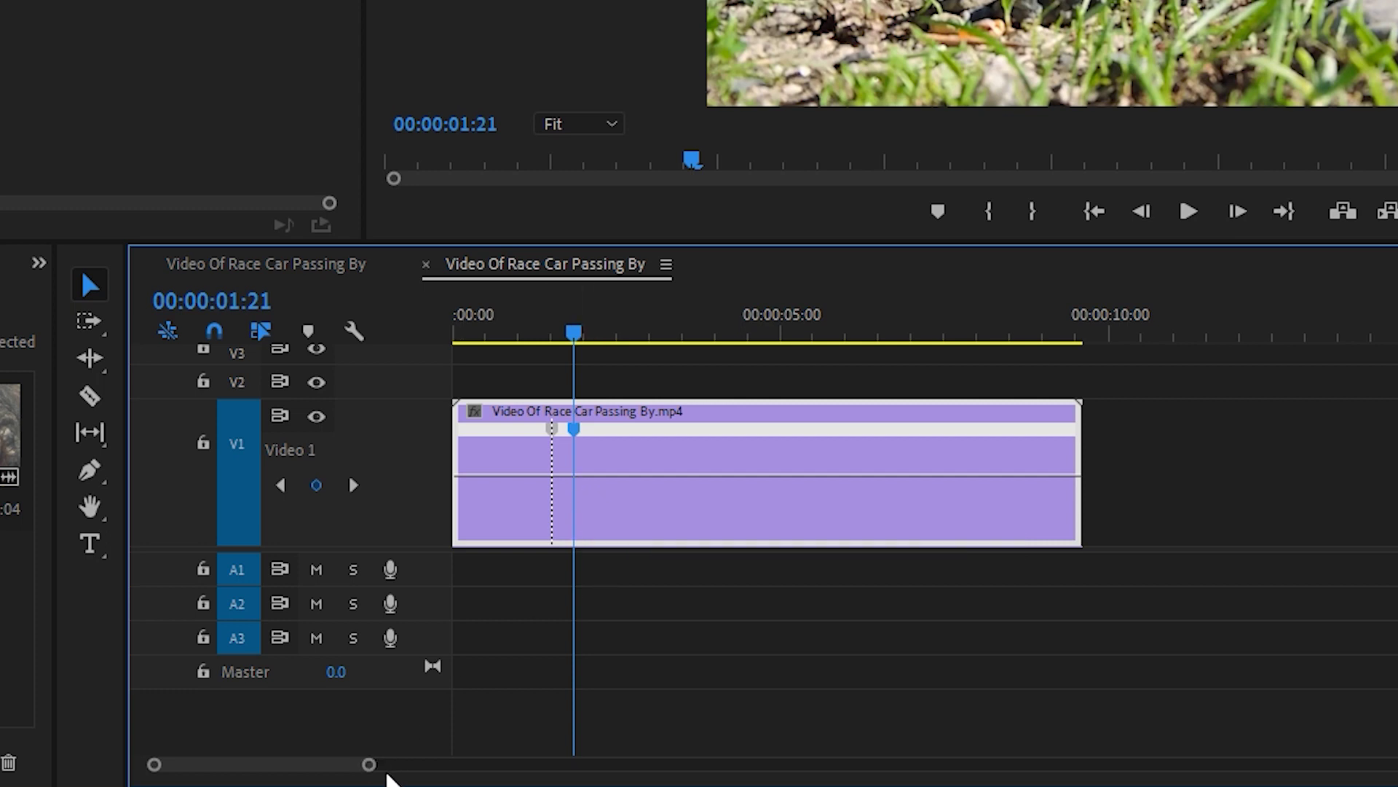
{"action": "left_click_drag", "start_coordinate": [369, 764], "coordinate": [262, 756]}
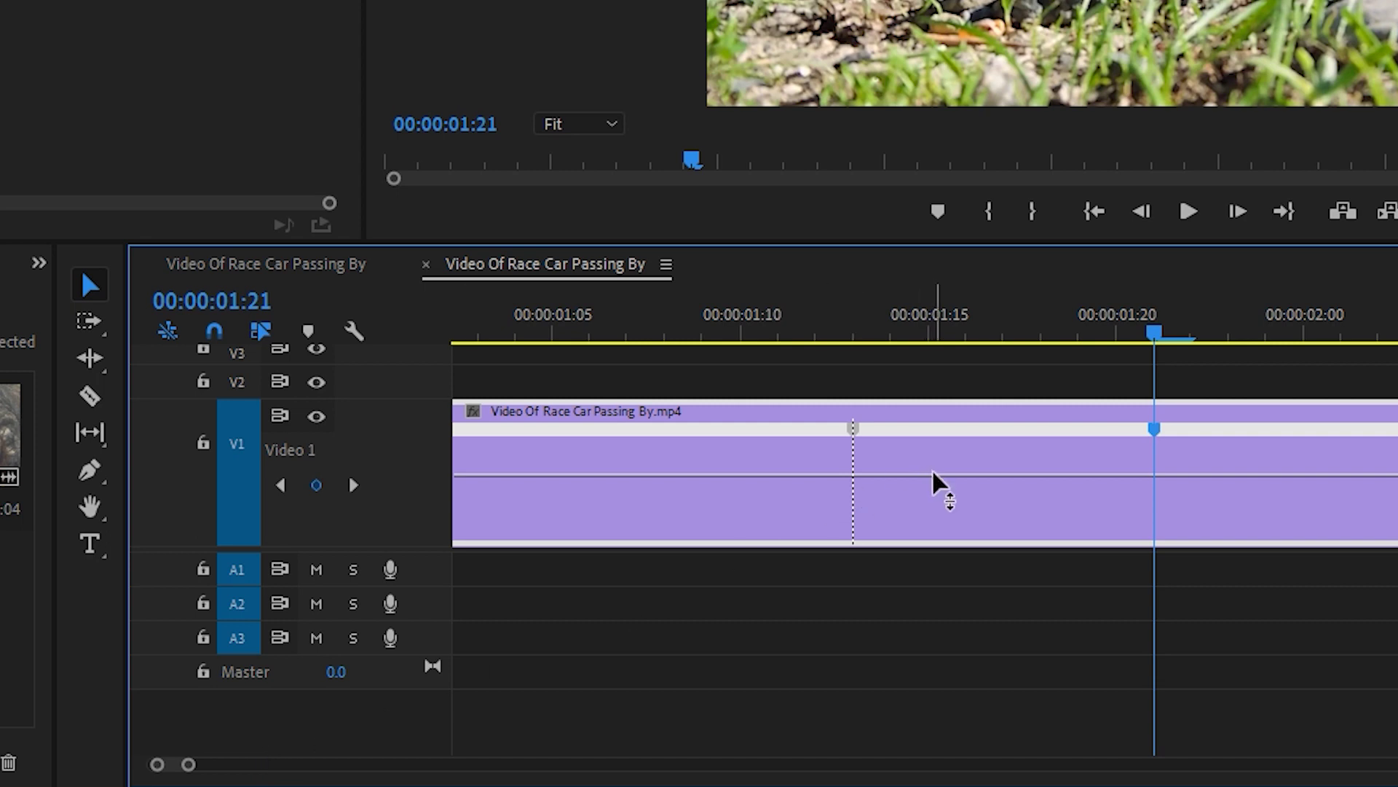
Drag the section after the first speed keyframe down to 24% speed.
{"action": "left_click_drag", "start_coordinate": [936, 484], "coordinate": [938, 466]}
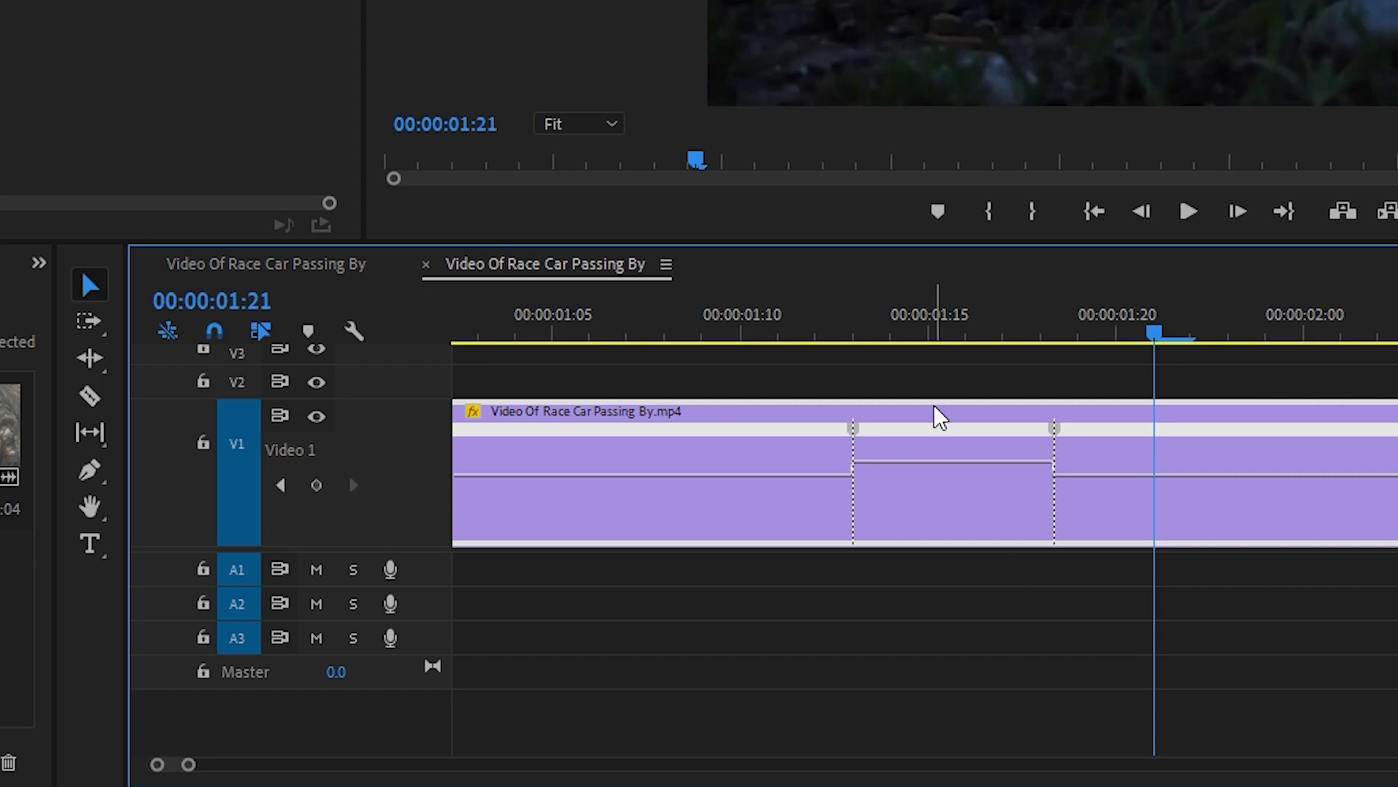
{"action": "left_click_drag", "start_coordinate": [923, 465], "coordinate": [924, 494]}
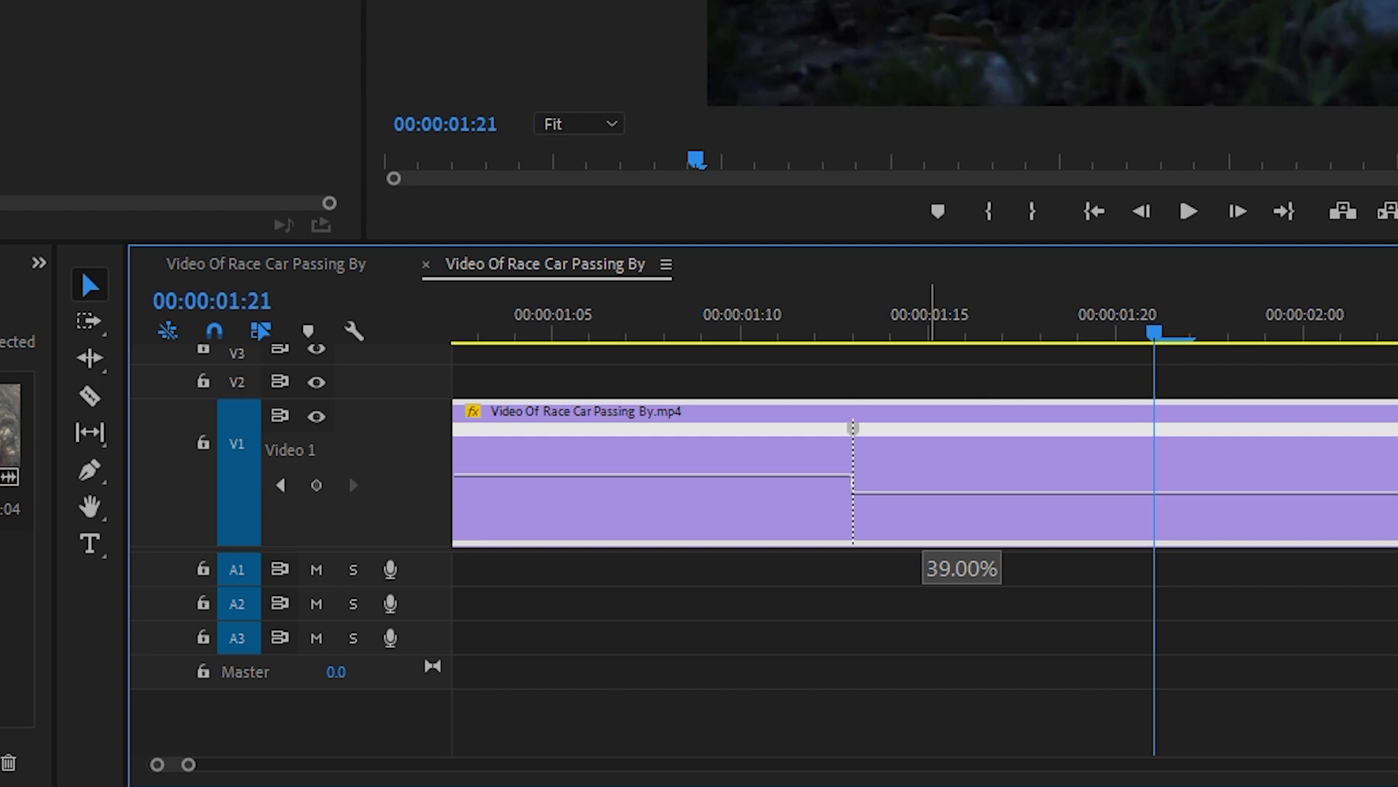
{"action": "left_click_drag", "start_coordinate": [932, 494], "coordinate": [928, 499]}
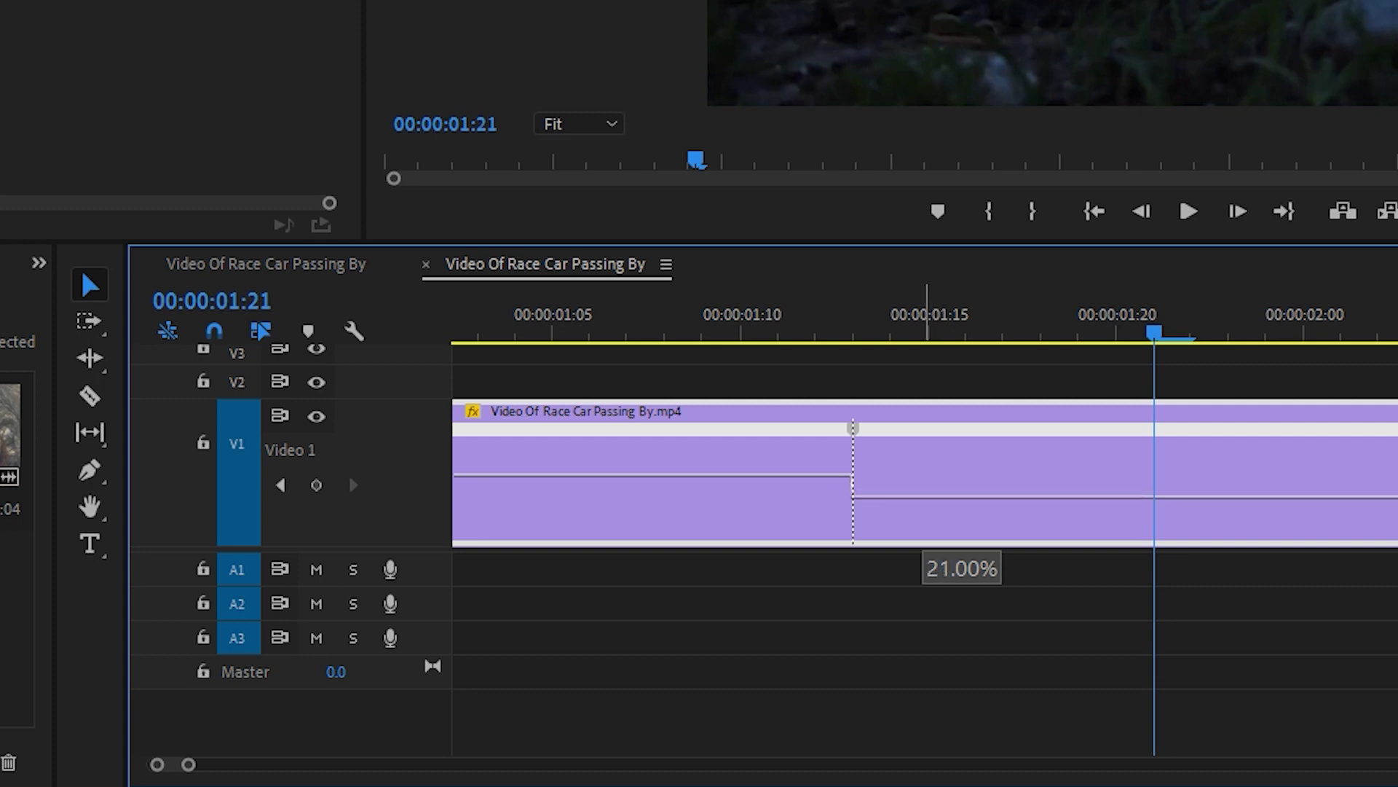
{"action": "mouse_move", "coordinate": [1156, 335]}
{"action": "left_mouse_down"}
{"action": "mouse_move", "coordinate": [778, 399]}
{"action": "mouse_move", "coordinate": [929, 397]}
{"action": "left_mouse_up"}
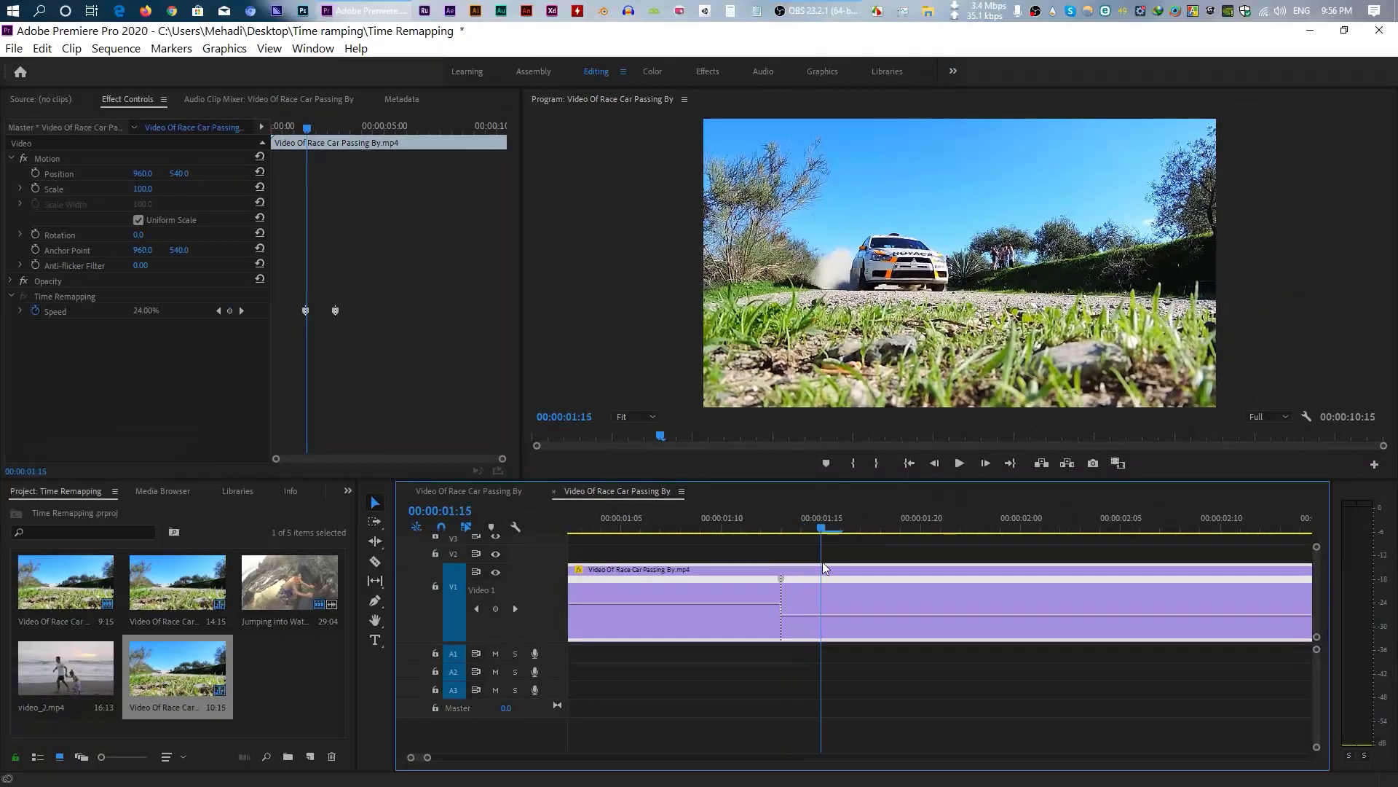
{"action": "left_click_drag", "start_coordinate": [823, 568], "coordinate": [776, 575]}
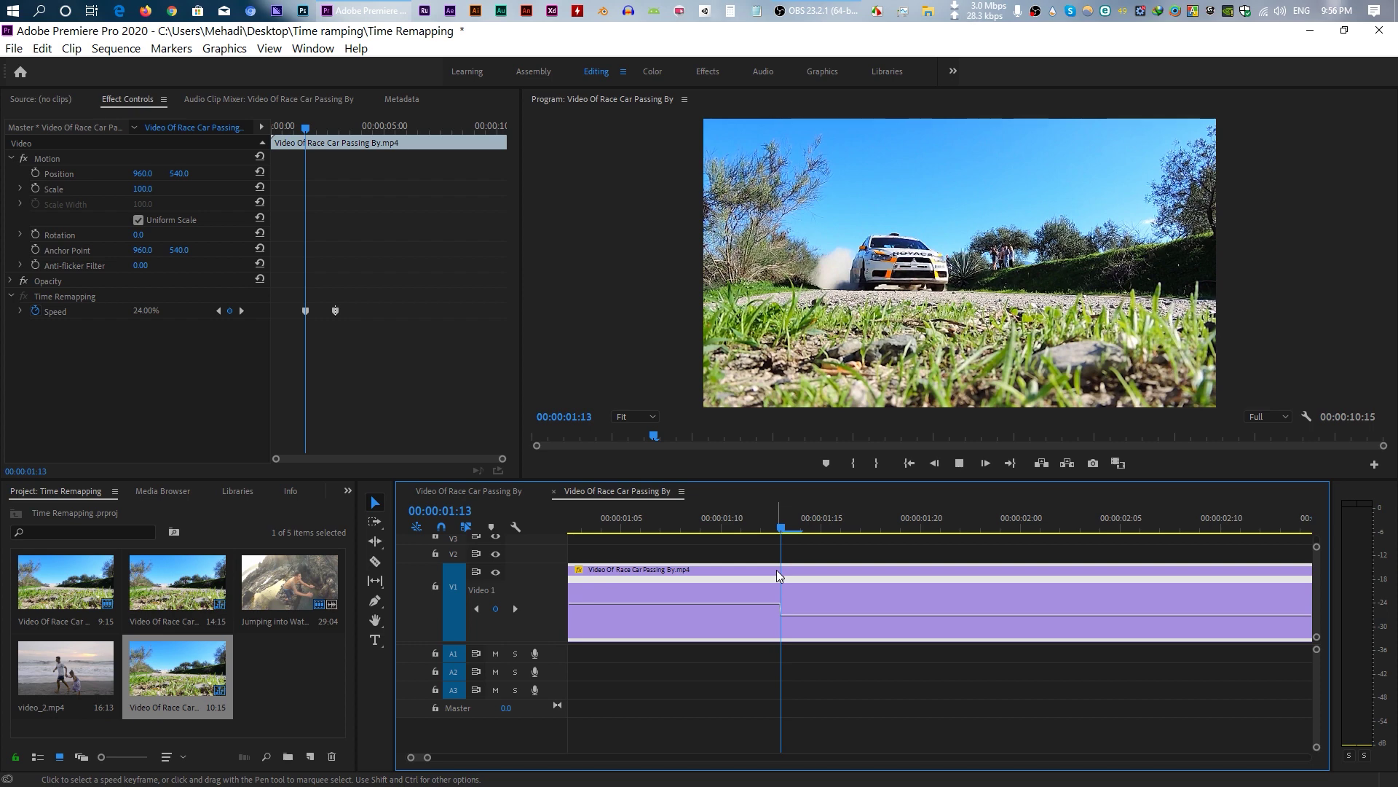
Split the first speed keyframe into a gradual, curved ramp into slow motion.
{"action": "key", "text": "space"}
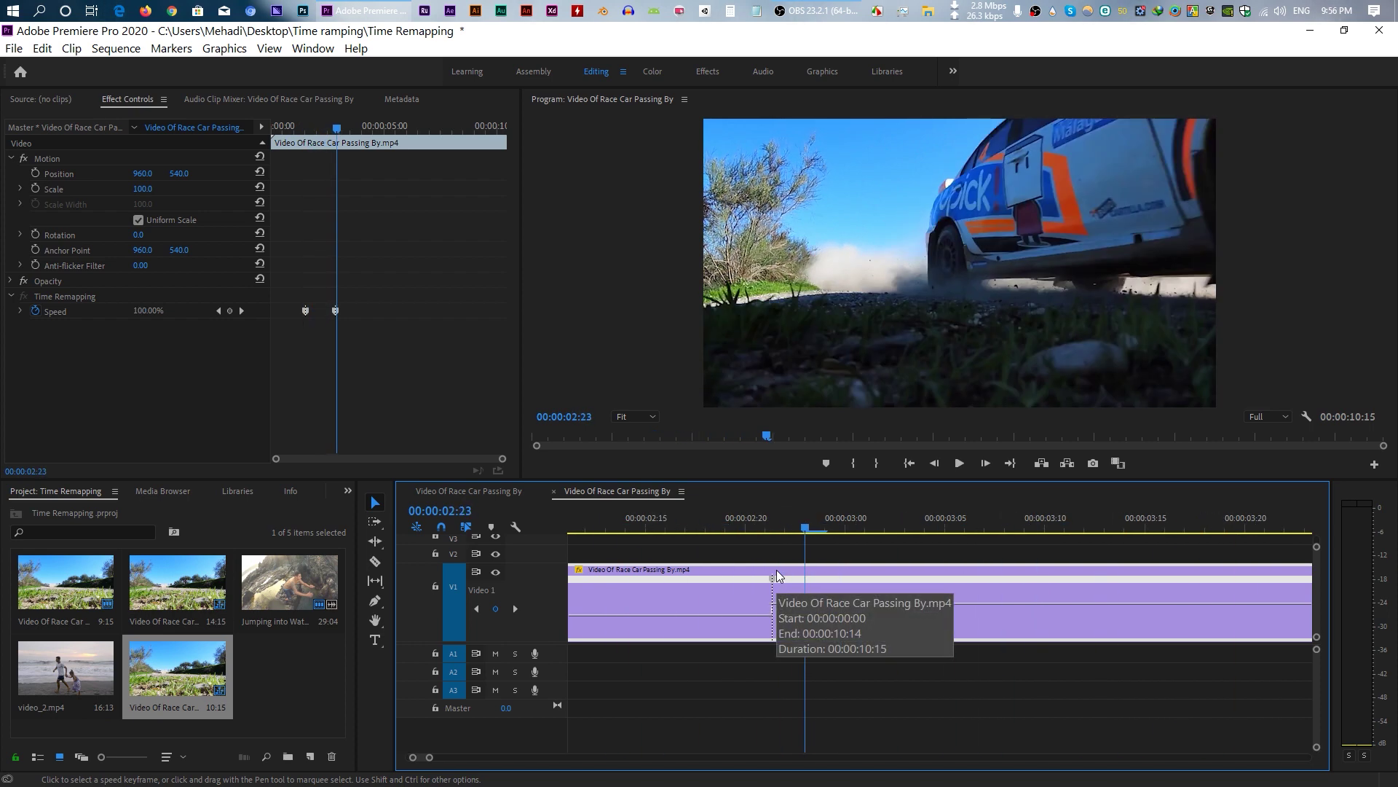
{"action": "left_click_drag", "start_coordinate": [430, 757], "coordinate": [450, 758]}
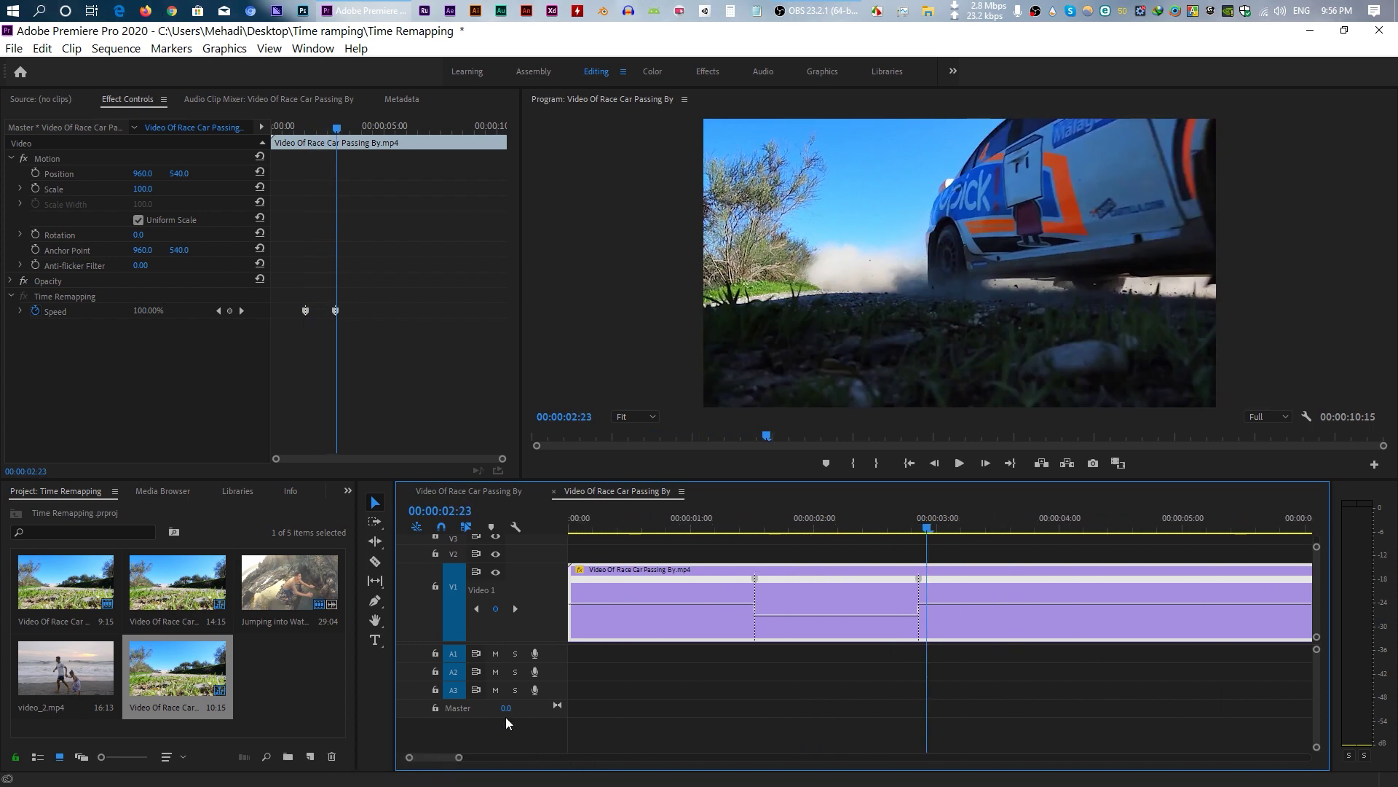
{"action": "mouse_move", "coordinate": [943, 530]}
{"action": "left_mouse_down"}
{"action": "mouse_move", "coordinate": [739, 557]}
{"action": "mouse_move", "coordinate": [772, 575]}
{"action": "left_mouse_up"}
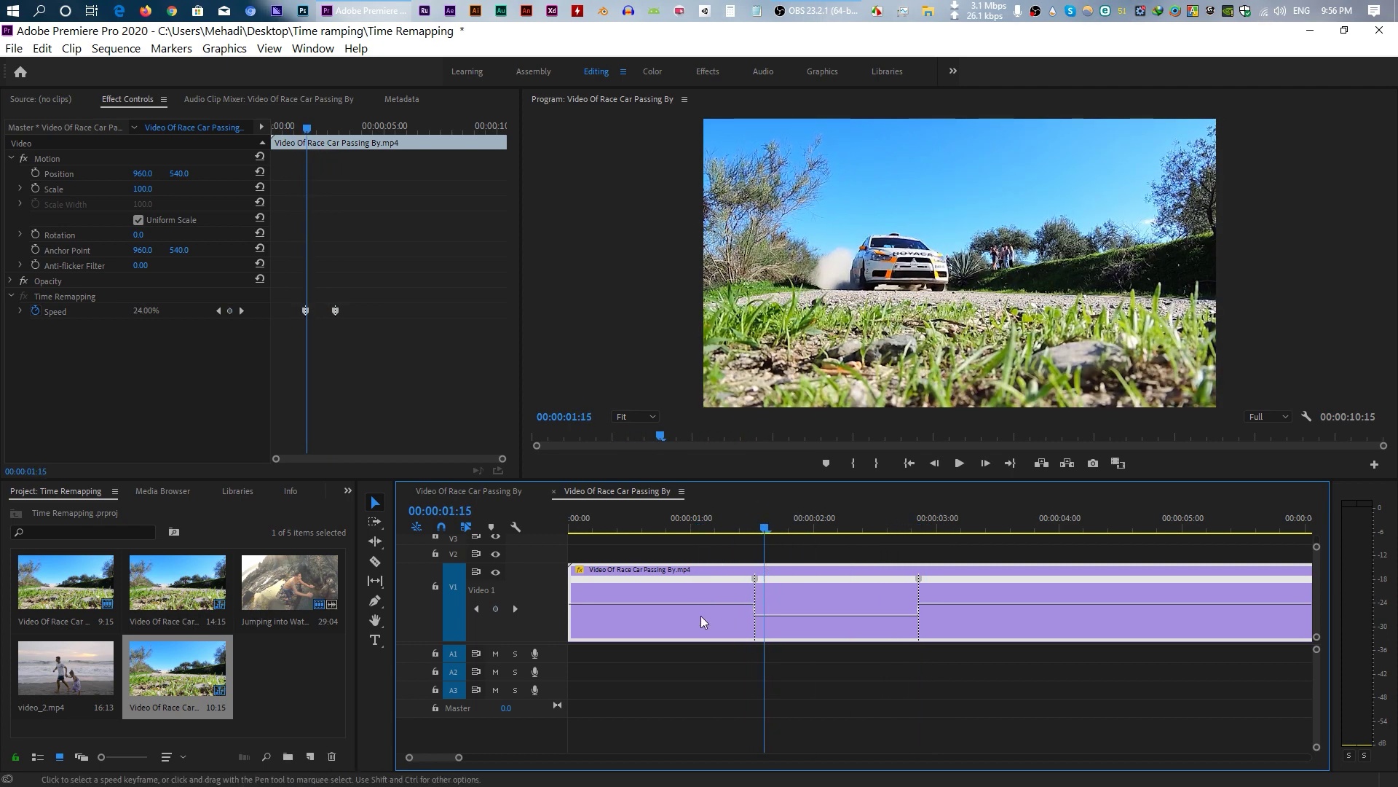
{"action": "left_click_drag", "start_coordinate": [460, 759], "coordinate": [450, 759]}
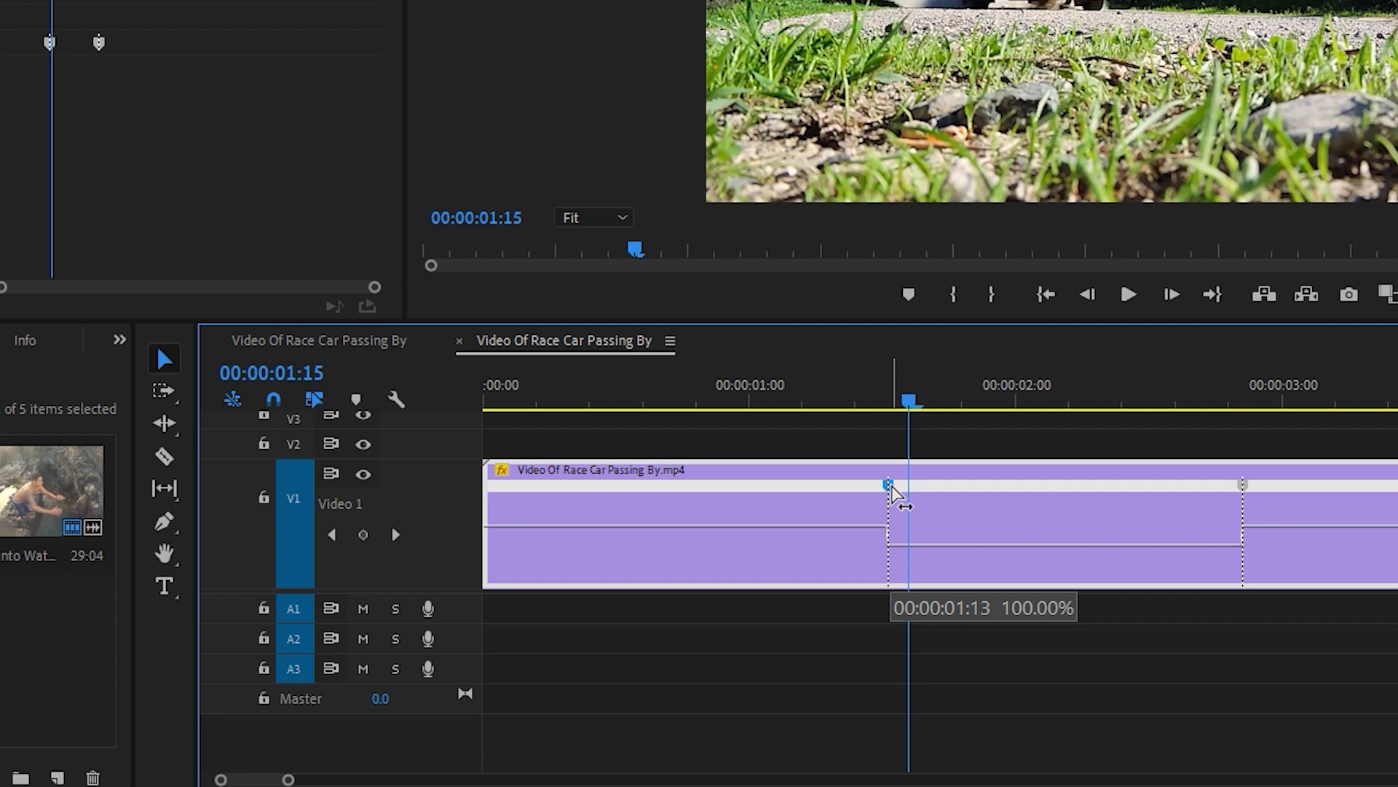
{"action": "left_click_drag", "start_coordinate": [892, 489], "coordinate": [954, 492]}
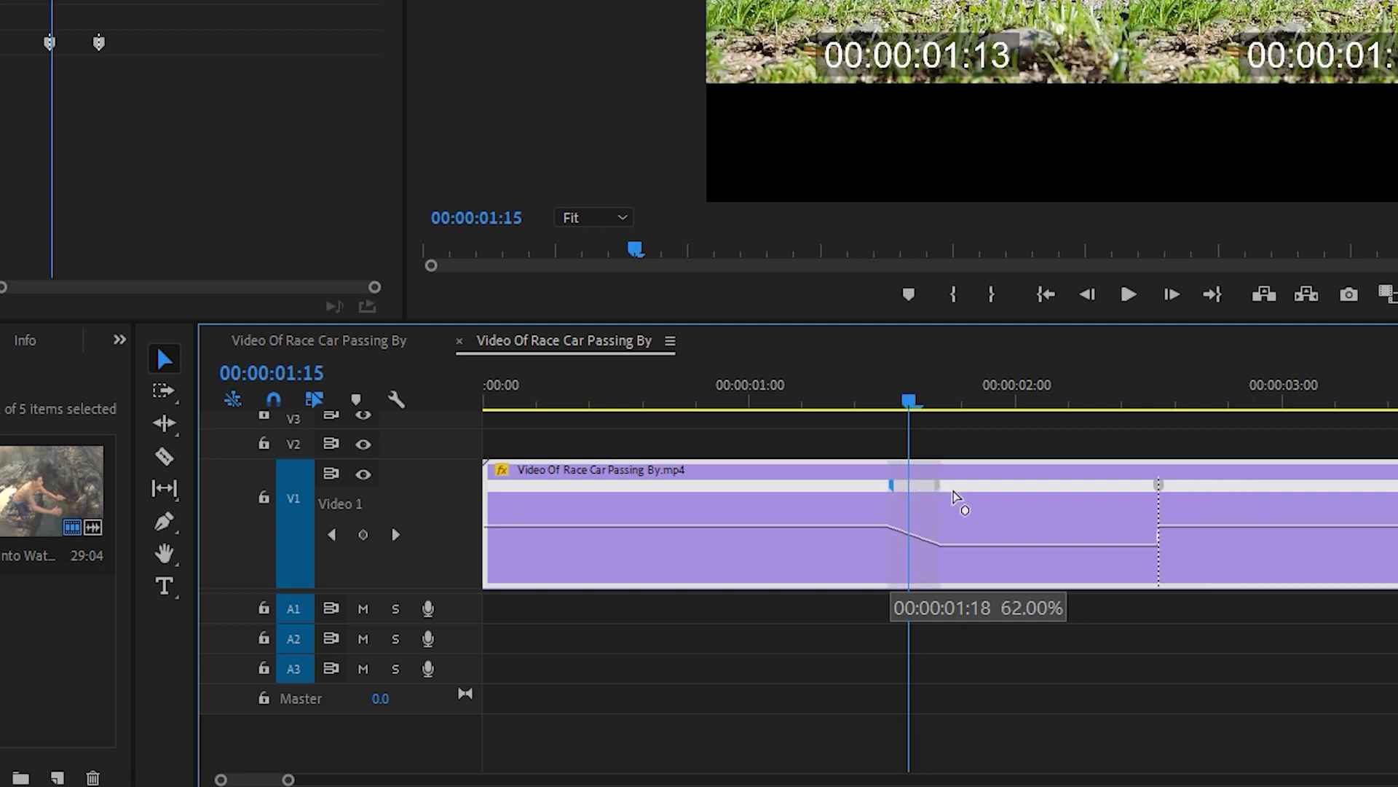
{"action": "left_click_drag", "start_coordinate": [954, 491], "coordinate": [963, 489]}
{"action": "left_click", "coordinate": [918, 539]}
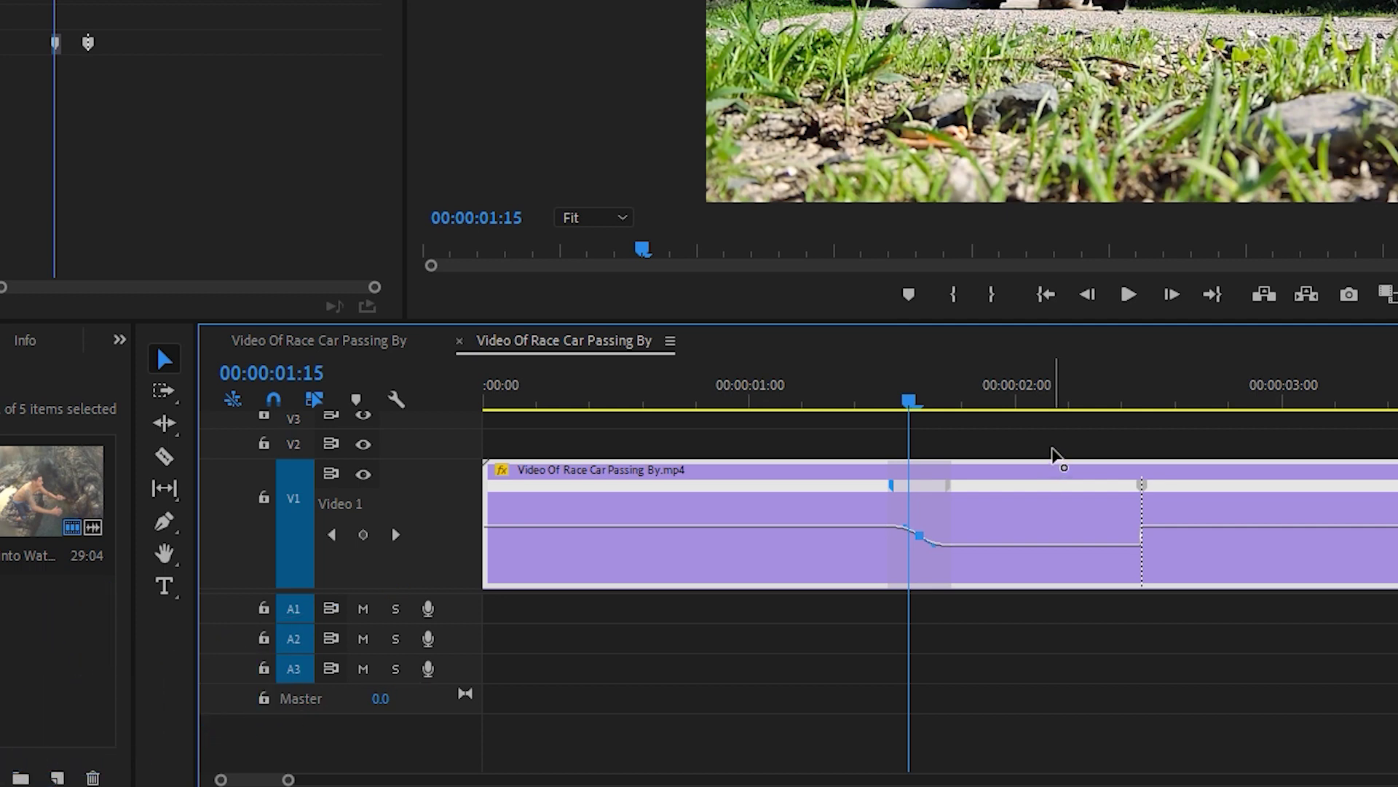
{"action": "mouse_move", "coordinate": [915, 404]}
{"action": "left_mouse_down"}
{"action": "mouse_move", "coordinate": [854, 399]}
{"action": "mouse_move", "coordinate": [908, 417]}
{"action": "left_mouse_up"}
Split the second speed keyframe into a smooth curved ramp back up to 108%.
{"action": "left_click_drag", "start_coordinate": [291, 780], "coordinate": [273, 778]}
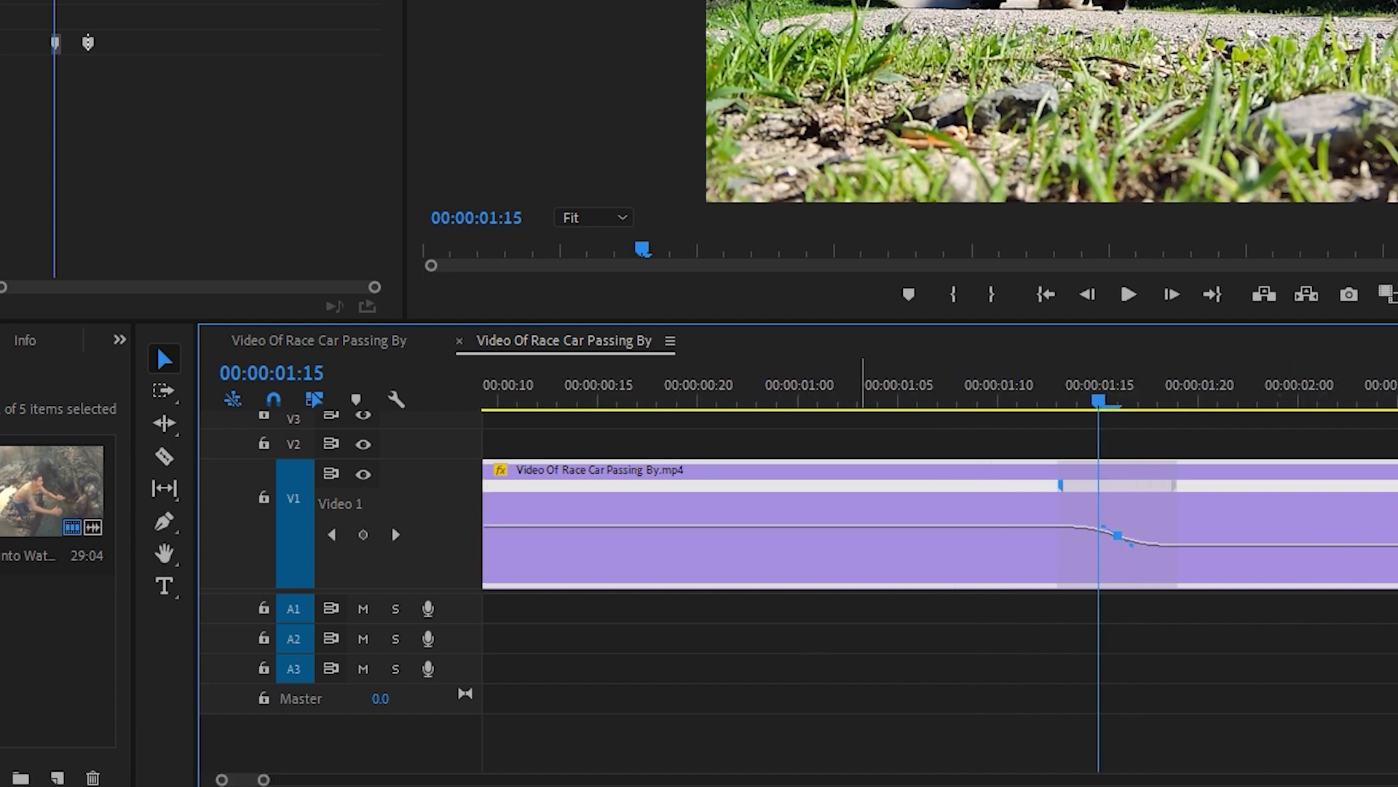
{"action": "scroll", "coordinate": [1189, 648], "scroll_direction": "down", "scroll_amount": 4}
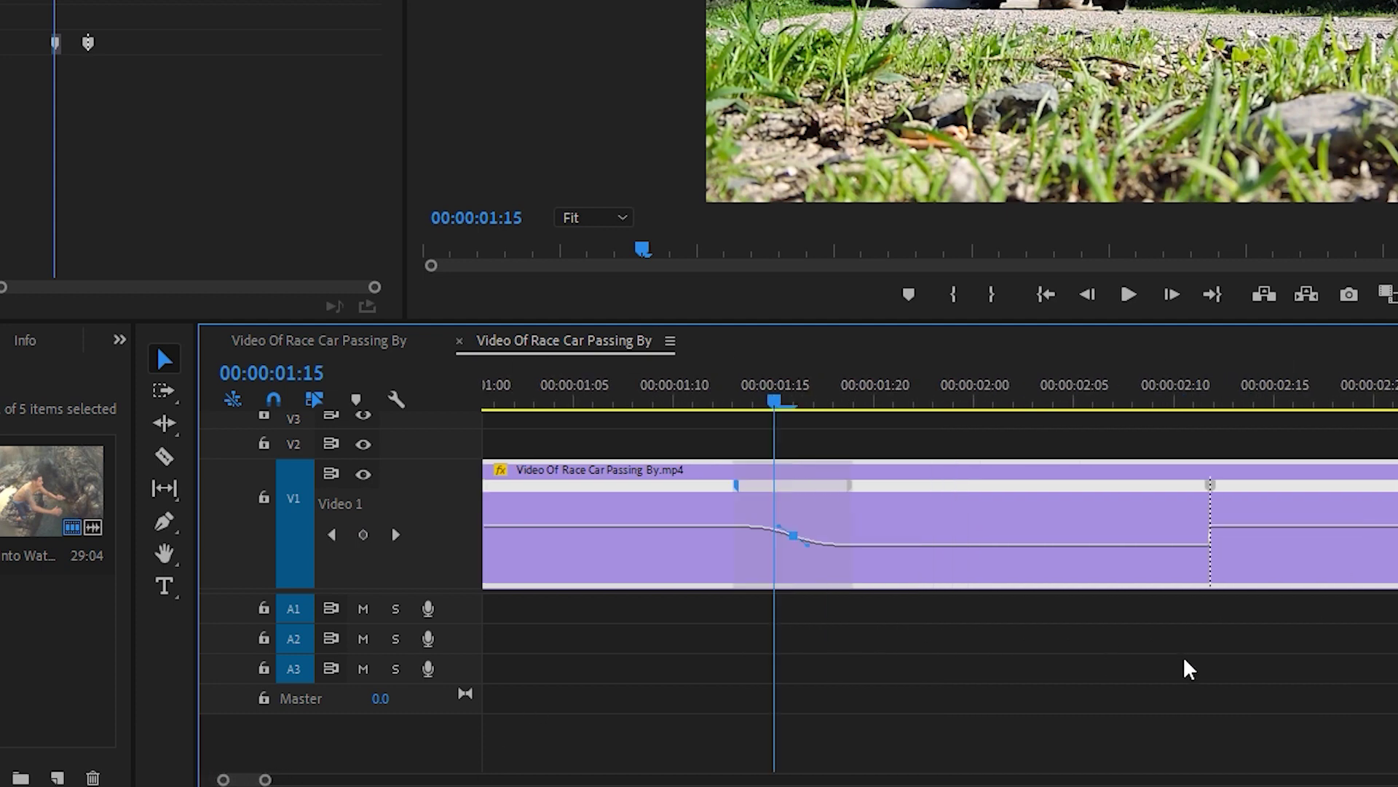
{"action": "left_click_drag", "start_coordinate": [790, 406], "coordinate": [1284, 498]}
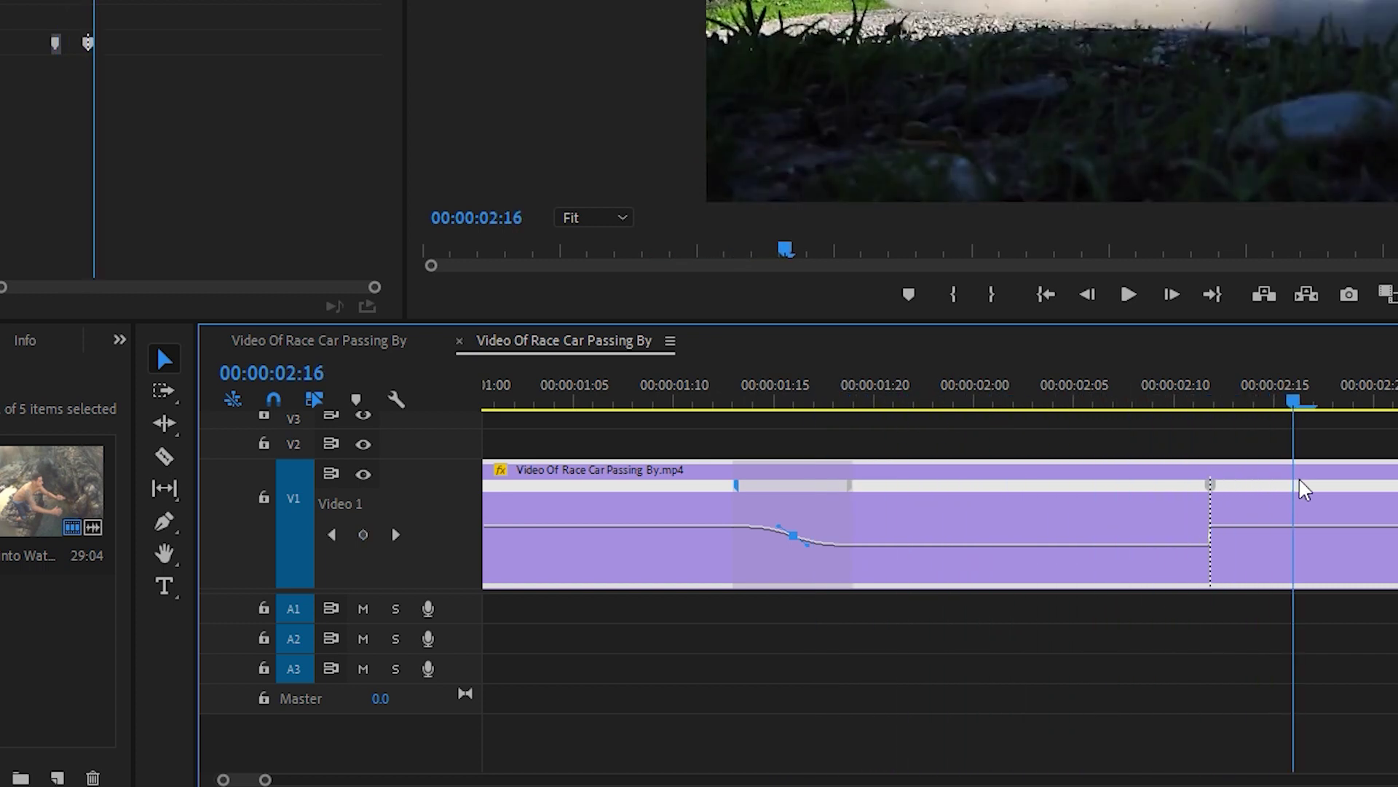
{"action": "left_click_drag", "start_coordinate": [1212, 486], "coordinate": [1306, 490]}
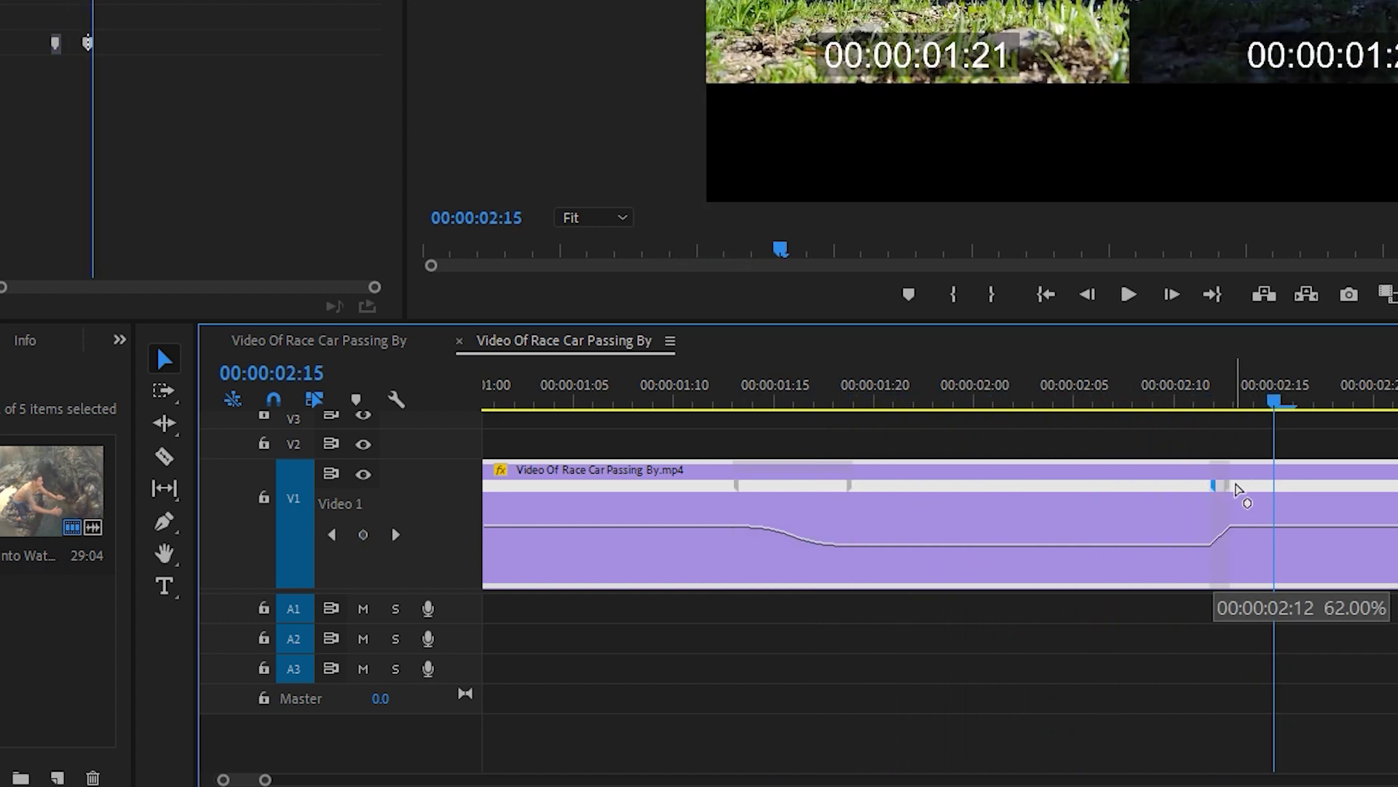
{"action": "left_click", "coordinate": [1247, 539]}
{"action": "left_click_drag", "start_coordinate": [1251, 559], "coordinate": [1235, 548]}
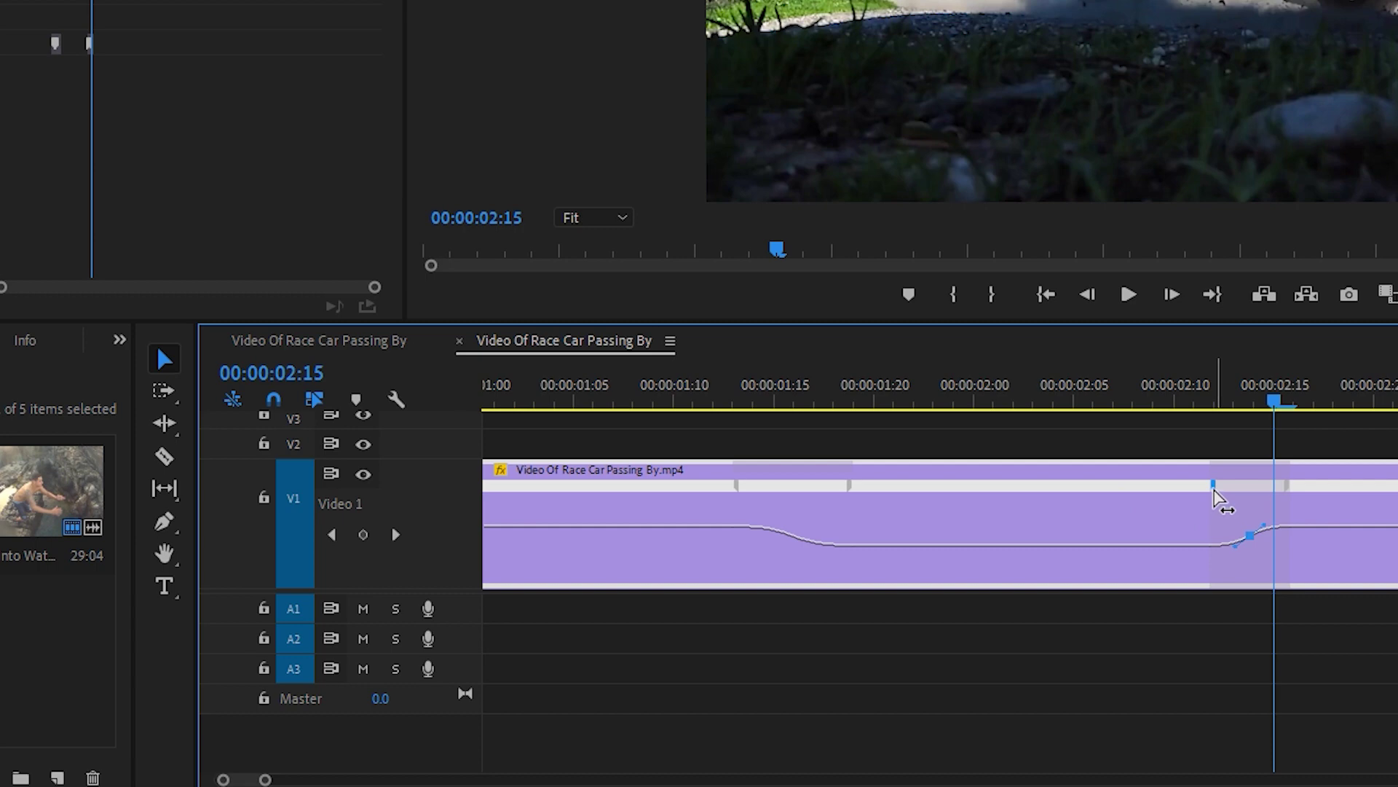
{"action": "left_click_drag", "start_coordinate": [1214, 486], "coordinate": [1152, 487]}
{"action": "left_click_drag", "start_coordinate": [661, 396], "coordinate": [1381, 451]}
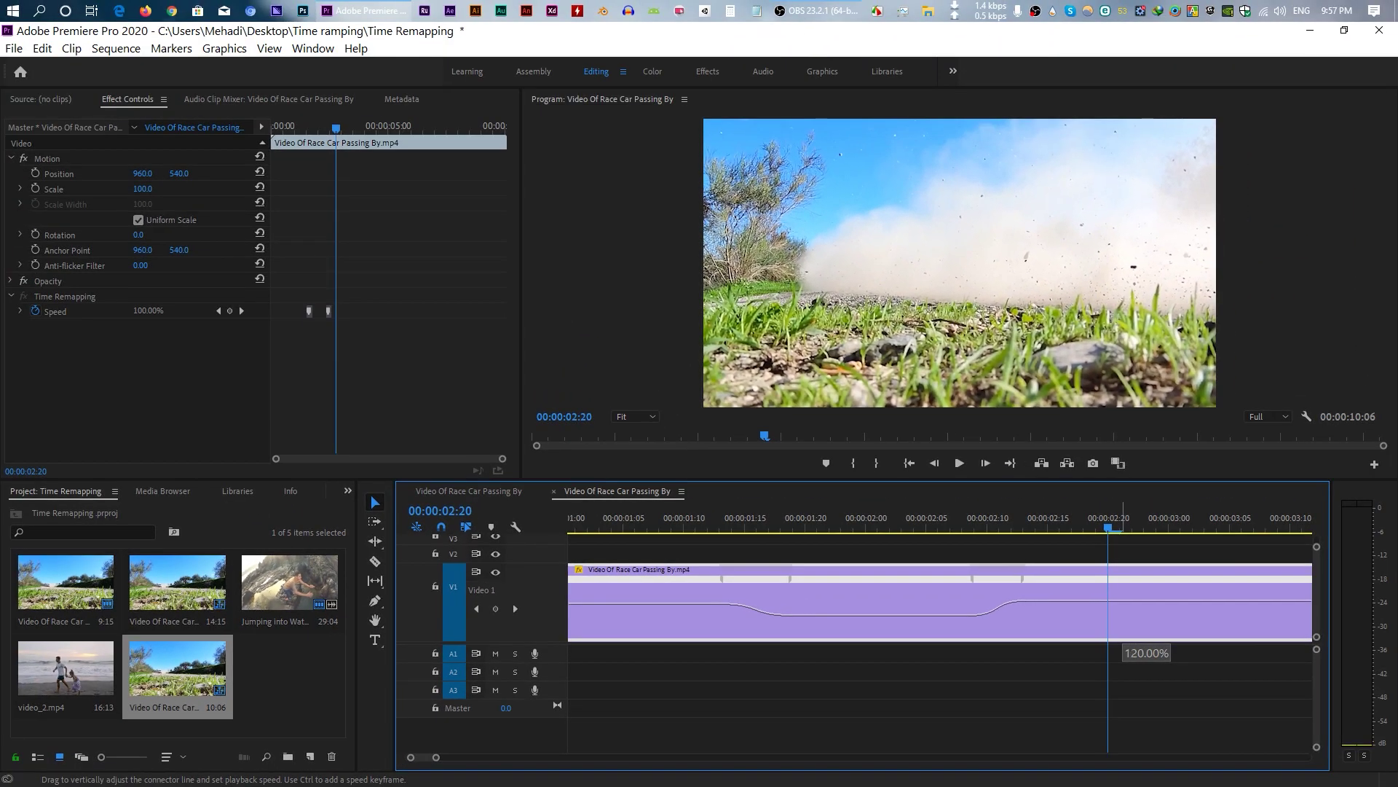
Raise the final section to 124% speed, shortening the clip to 8:18, and preview the ramp.
{"action": "left_click_drag", "start_coordinate": [1121, 602], "coordinate": [1122, 598]}
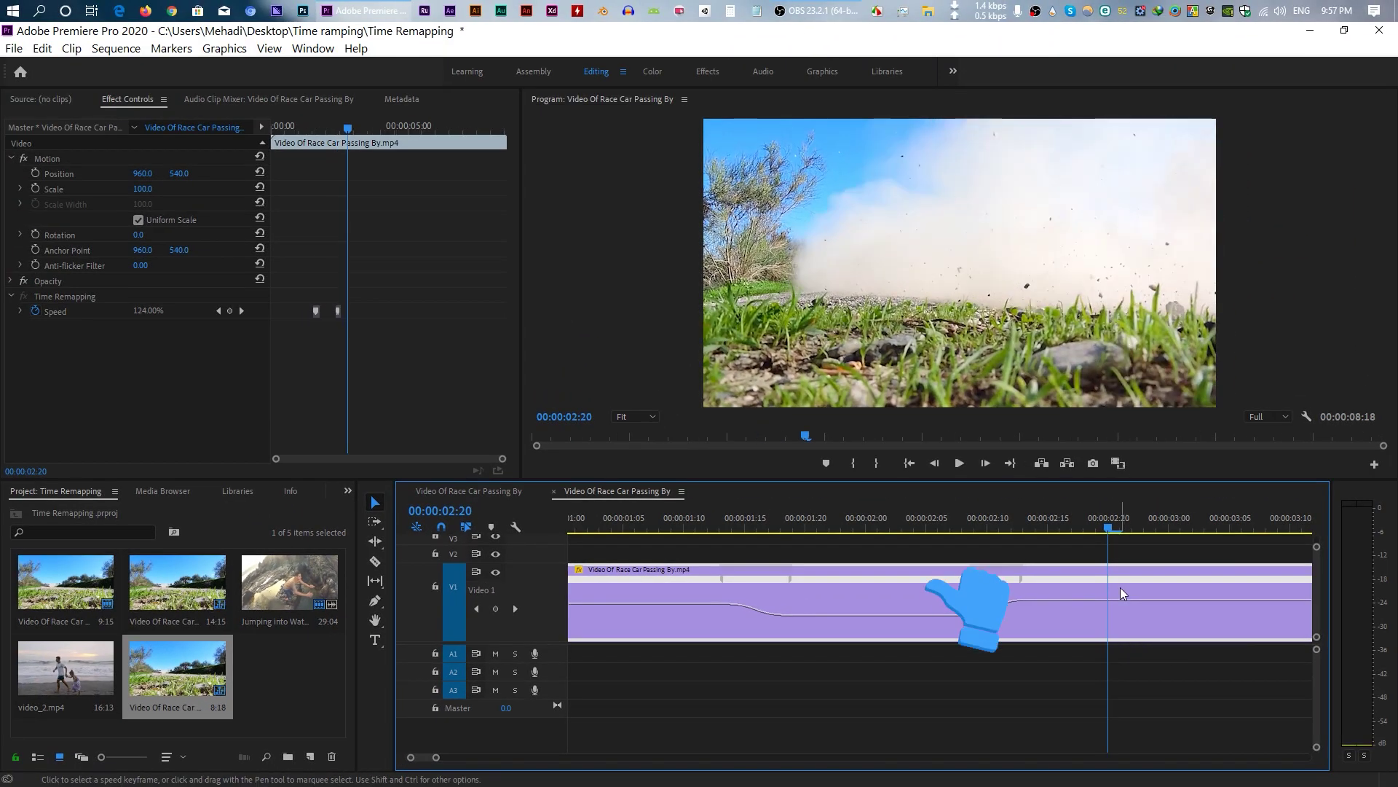
{"action": "left_click_drag", "start_coordinate": [950, 537], "coordinate": [796, 615]}
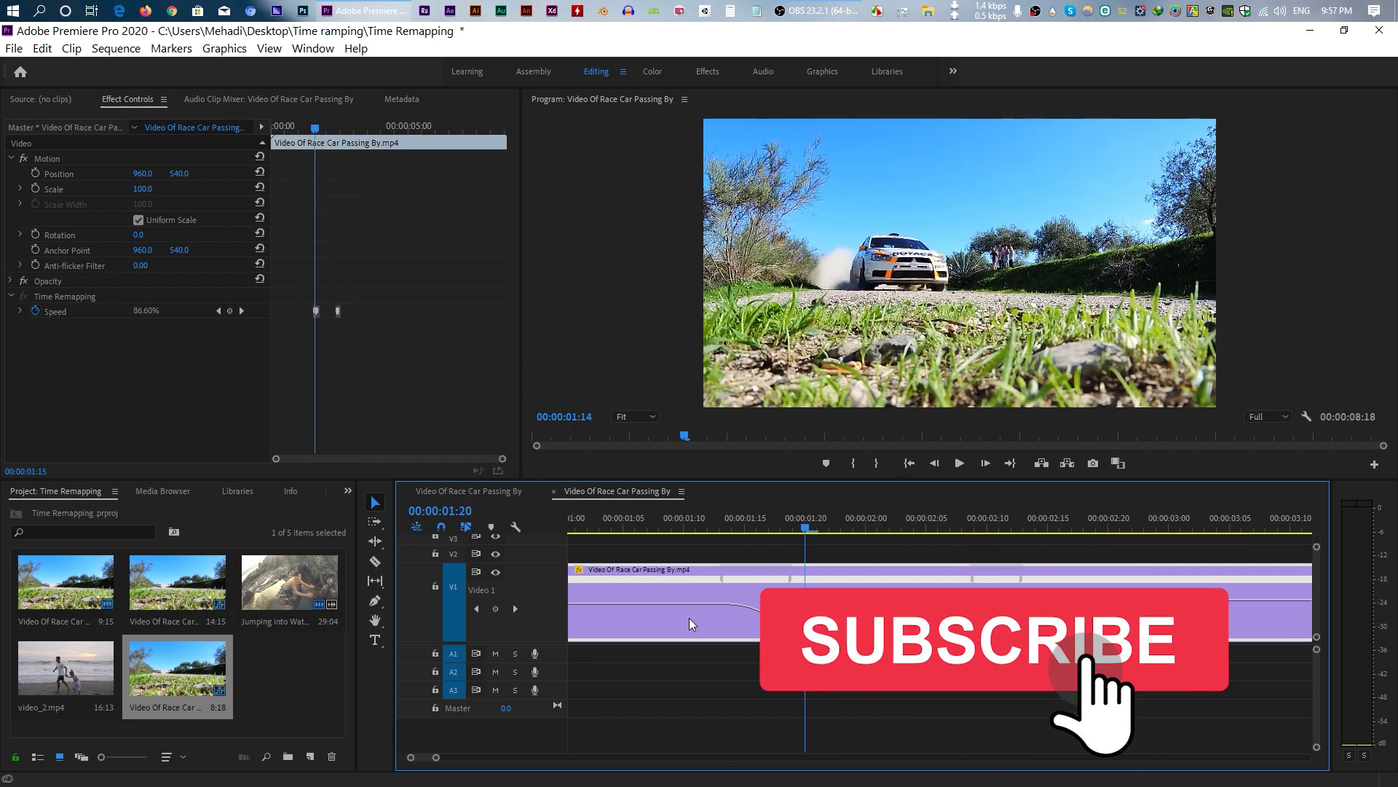
{"action": "mouse_move", "coordinate": [794, 616]}
{"action": "left_mouse_down"}
{"action": "mouse_move", "coordinate": [878, 616]}
{"action": "mouse_move", "coordinate": [865, 612]}
{"action": "left_mouse_up"}
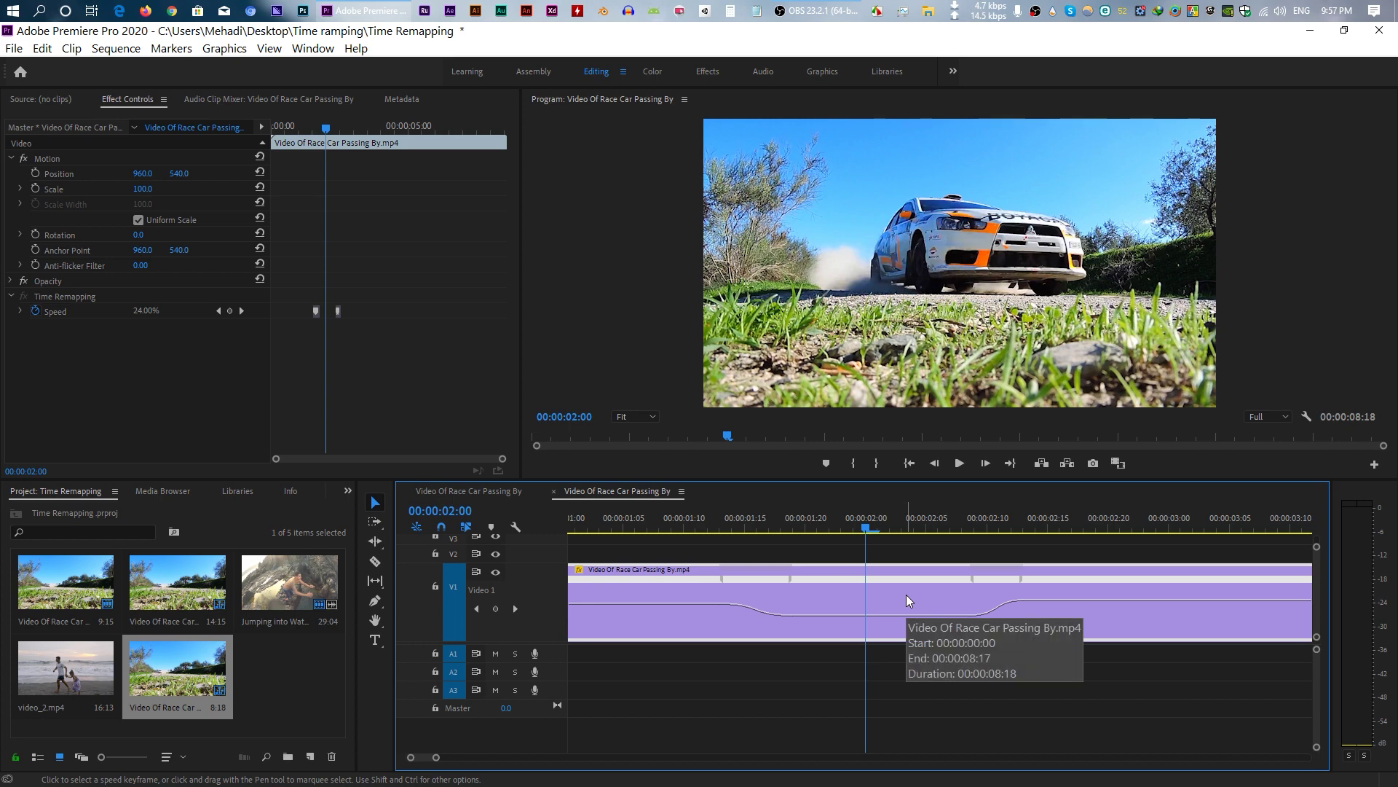
{"action": "left_click_drag", "start_coordinate": [867, 536], "coordinate": [688, 535]}
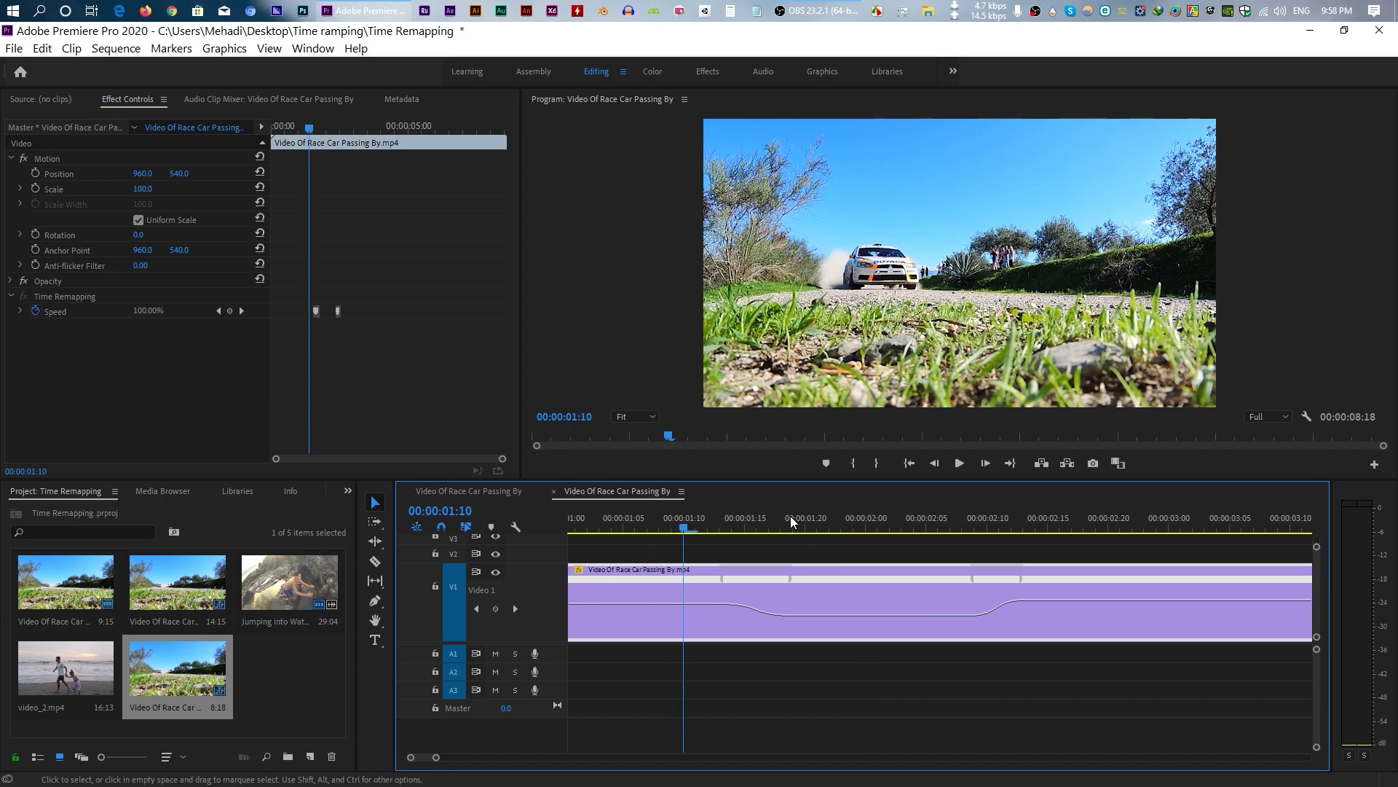
{"action": "left_click", "coordinate": [960, 463]}
{"action": "left_click", "coordinate": [899, 587]}
Set the race-car clip's Time Interpolation to Optical Flow.
{"action": "right_click", "coordinate": [899, 590]}
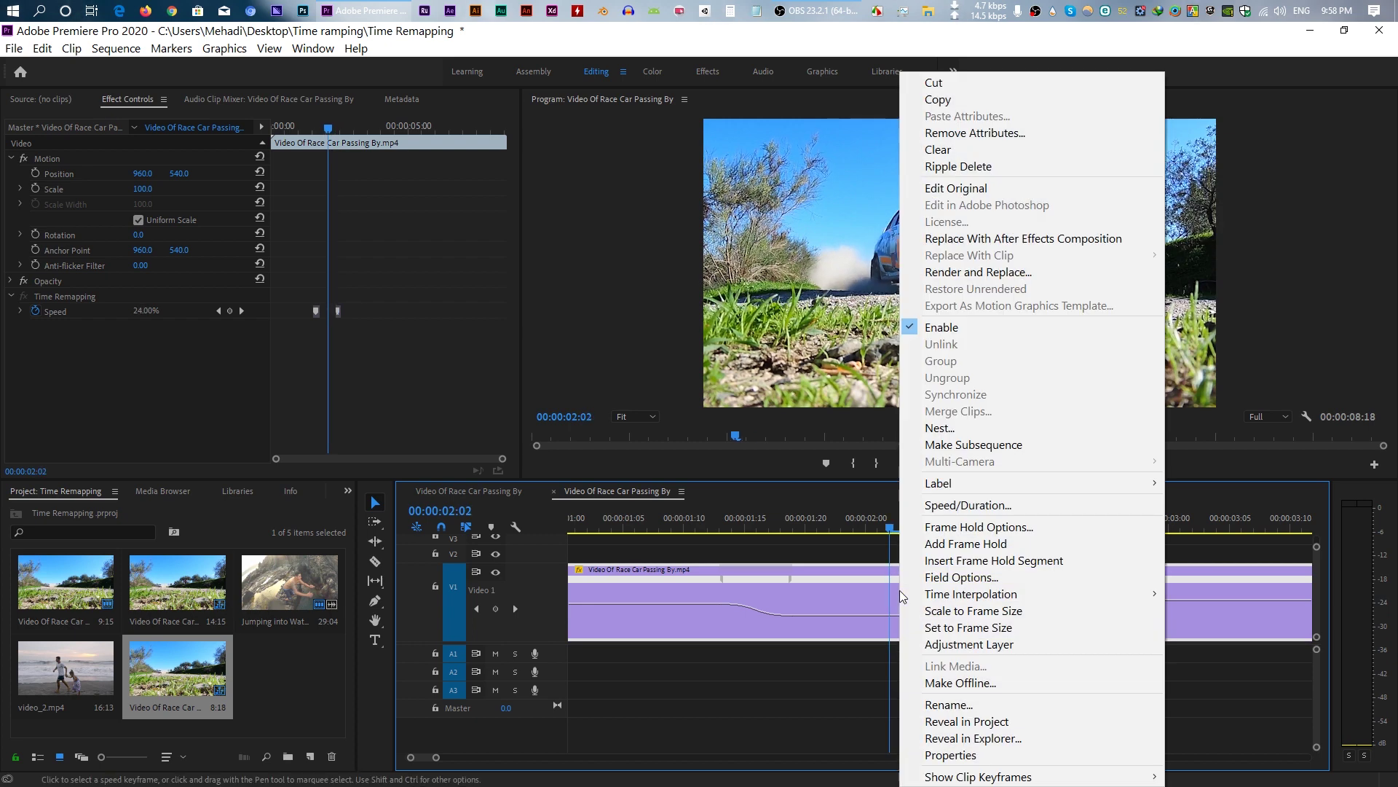
{"action": "mouse_move", "coordinate": [1037, 601]}
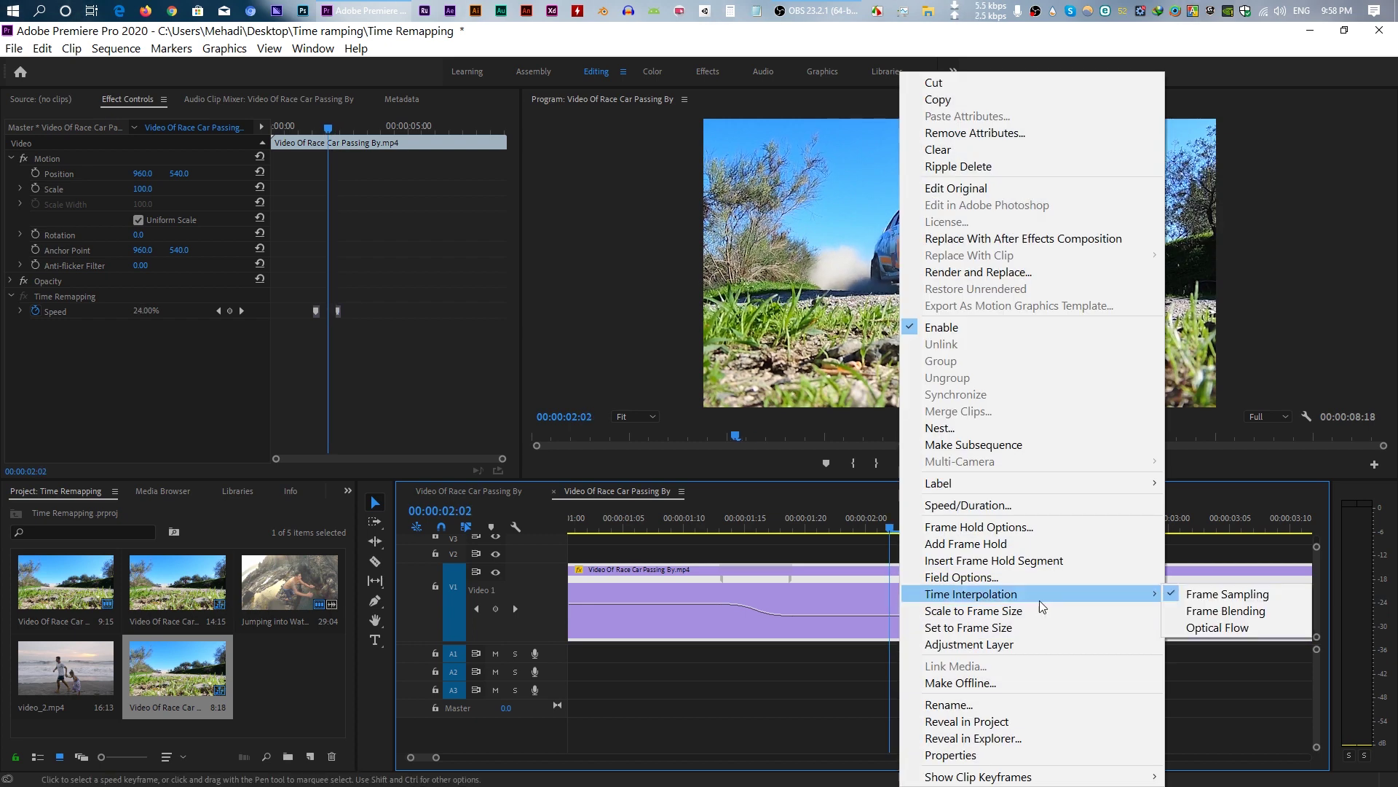
{"action": "left_click", "coordinate": [1227, 628]}
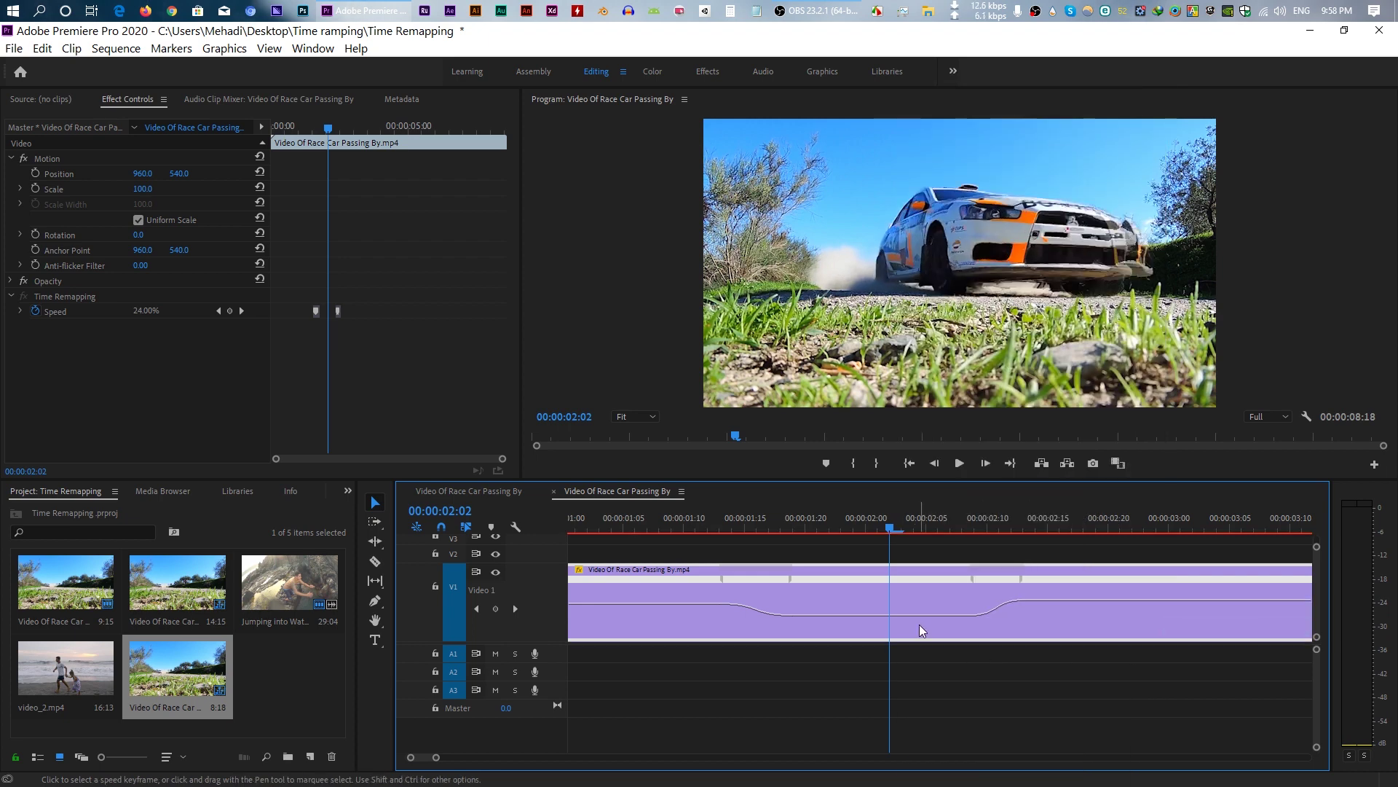
Move the playhead back to about 1:09 and render the timeline preview.
{"action": "left_click_drag", "start_coordinate": [888, 531], "coordinate": [778, 535]}
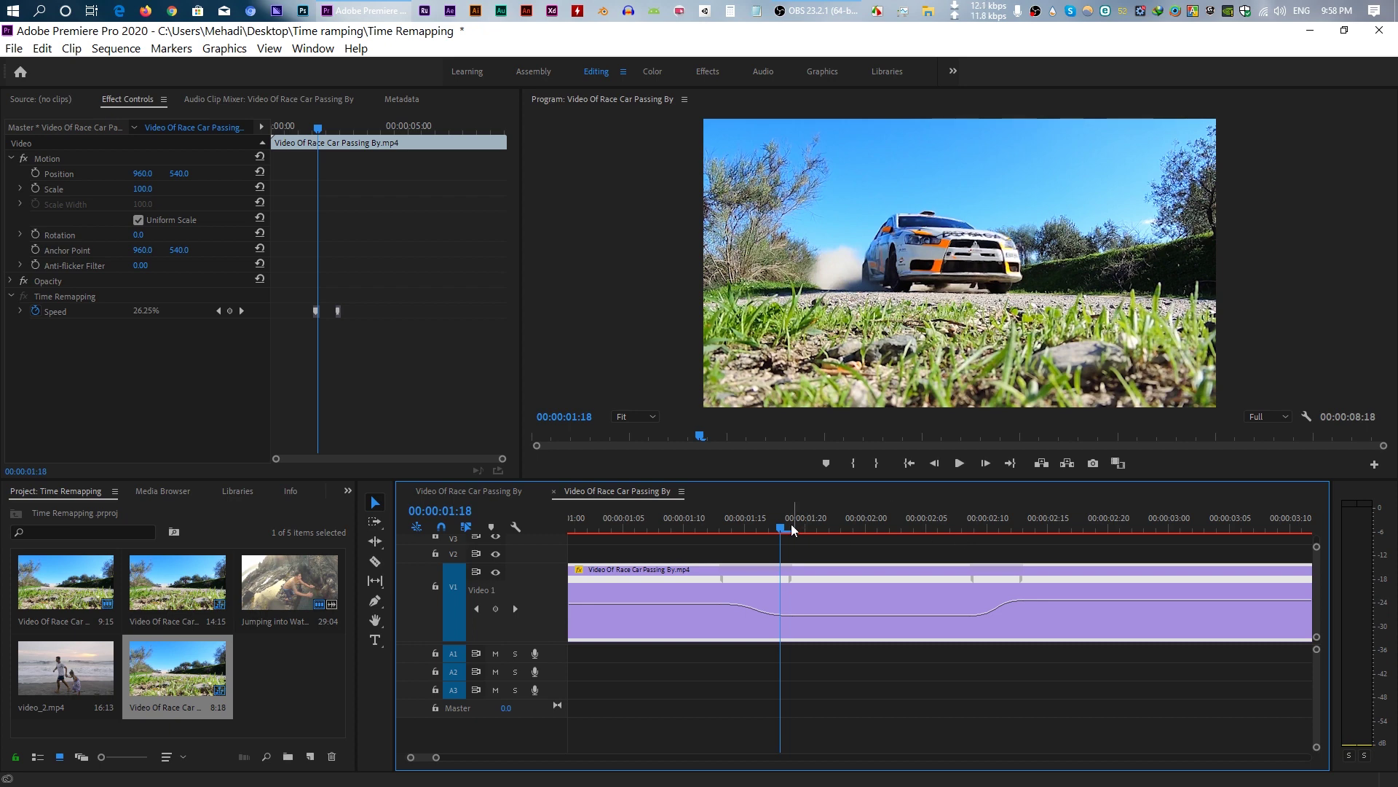
{"action": "left_click_drag", "start_coordinate": [763, 530], "coordinate": [670, 536]}
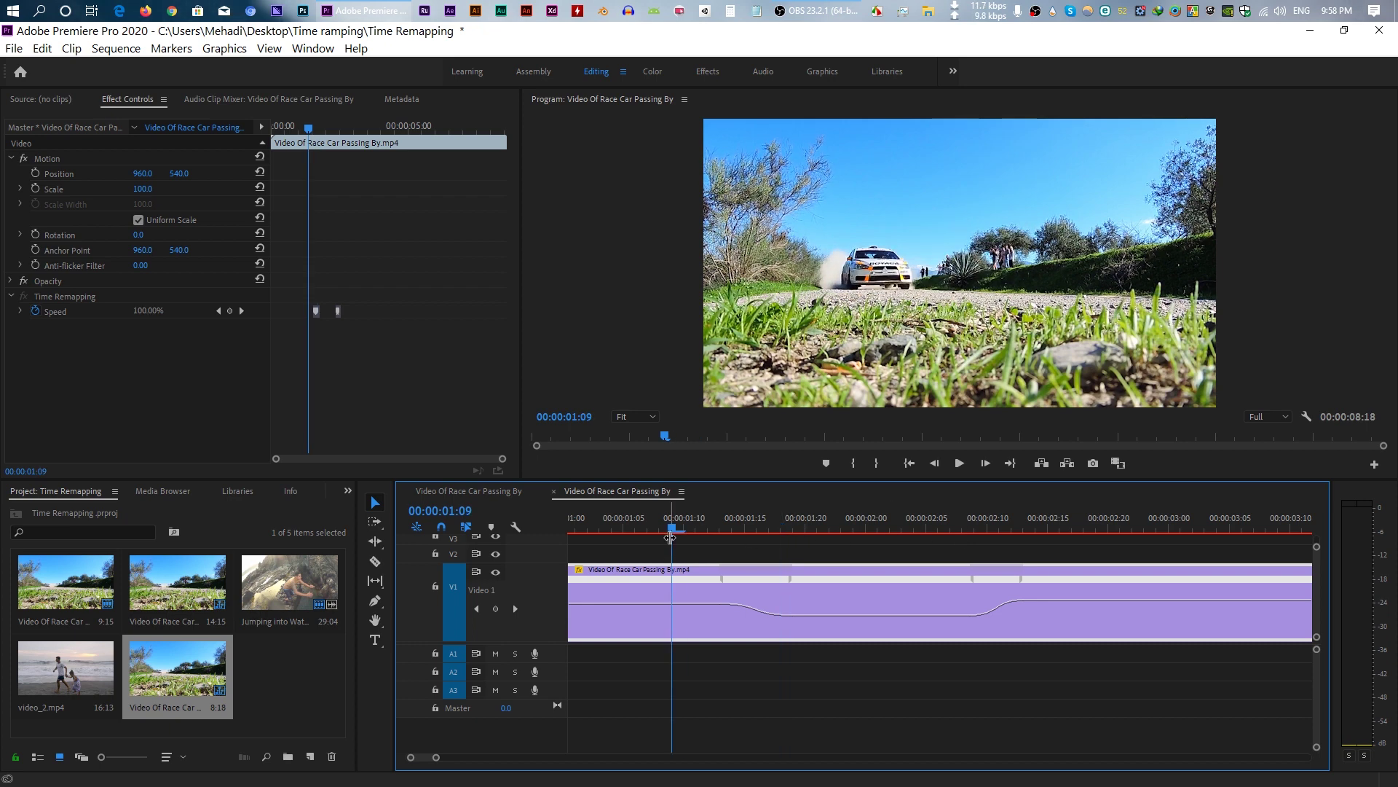
{"action": "key", "text": "Return"}
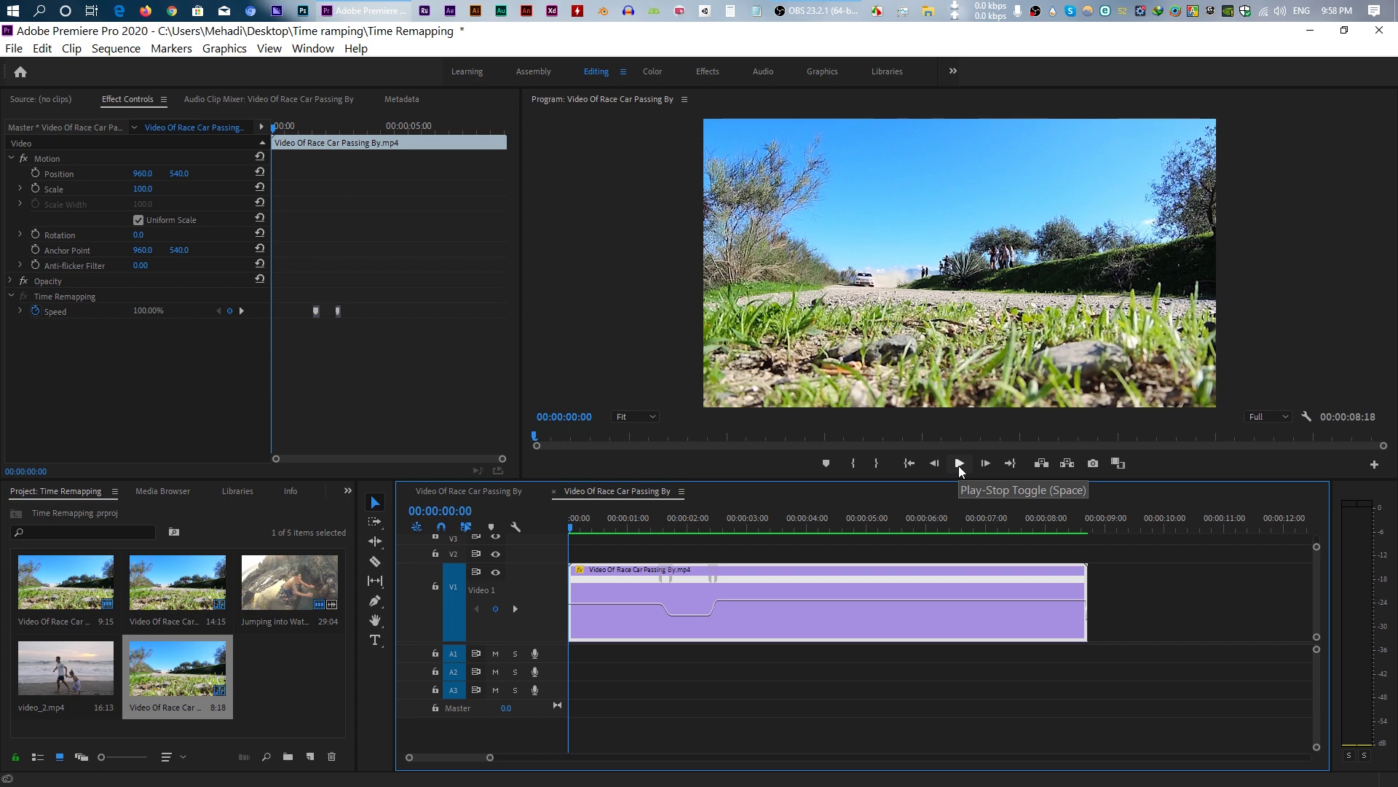
Play the rendered speed ramp to 00:00:03:11, then zoom the timeline out to about 20 seconds.
{"action": "left_click", "coordinate": [958, 466]}
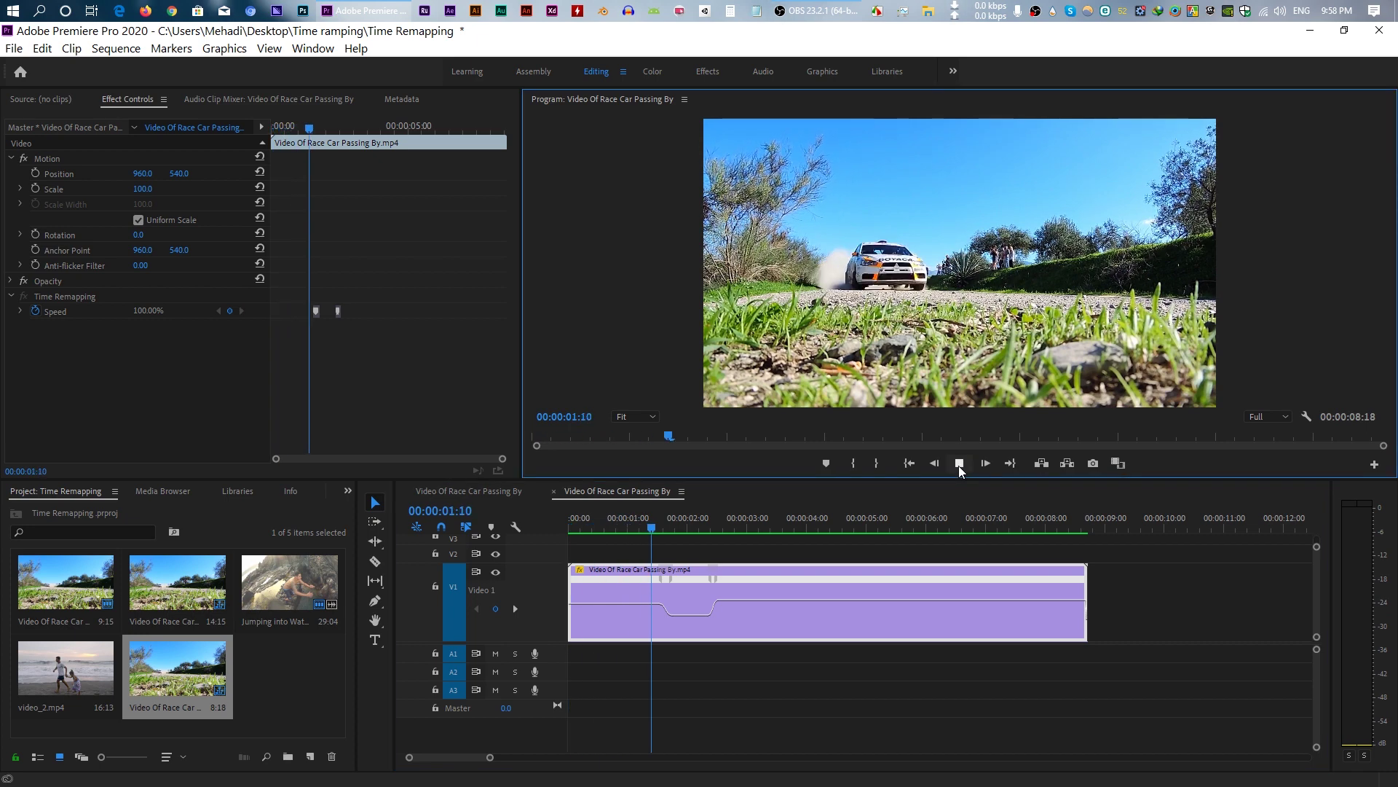
{"action": "left_click", "coordinate": [960, 467]}
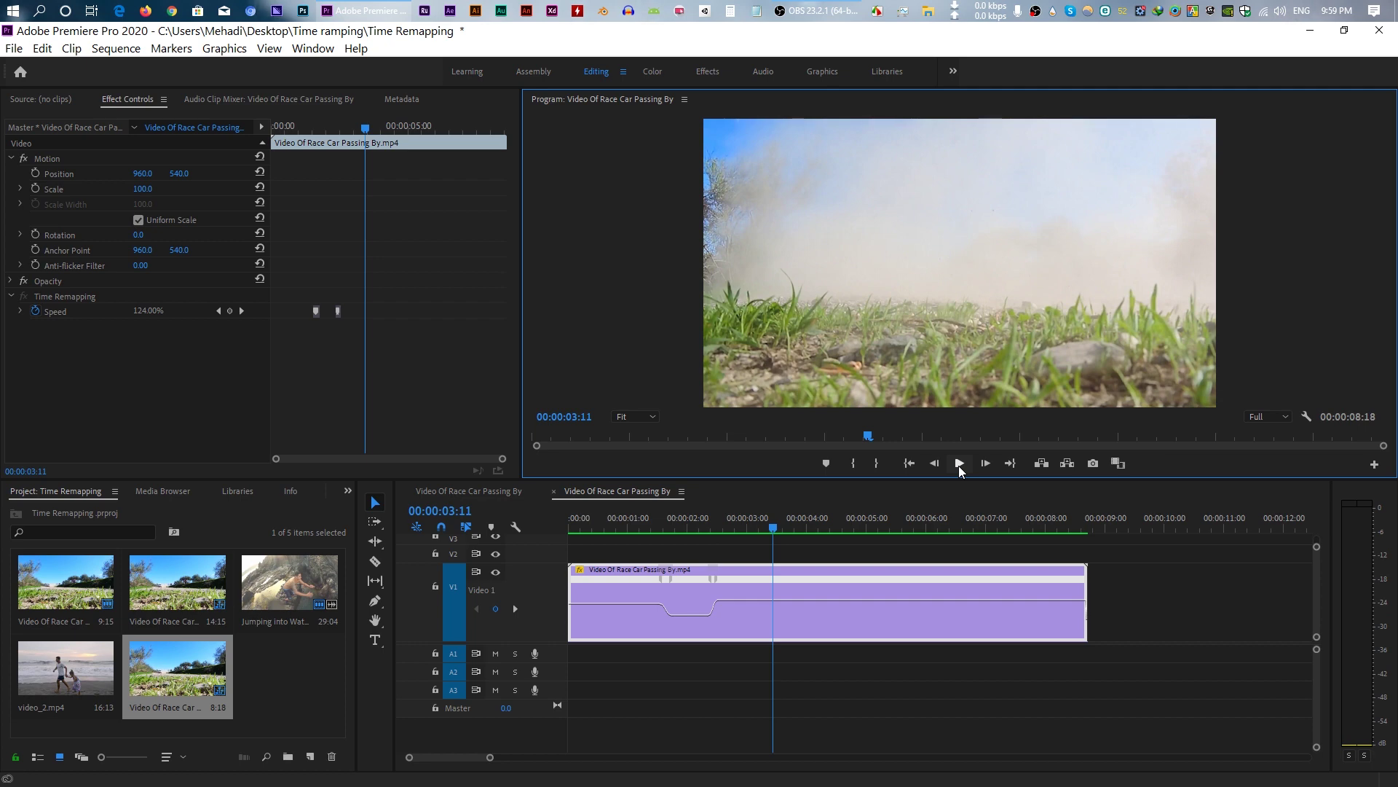
{"action": "left_click_drag", "start_coordinate": [490, 757], "coordinate": [535, 759]}
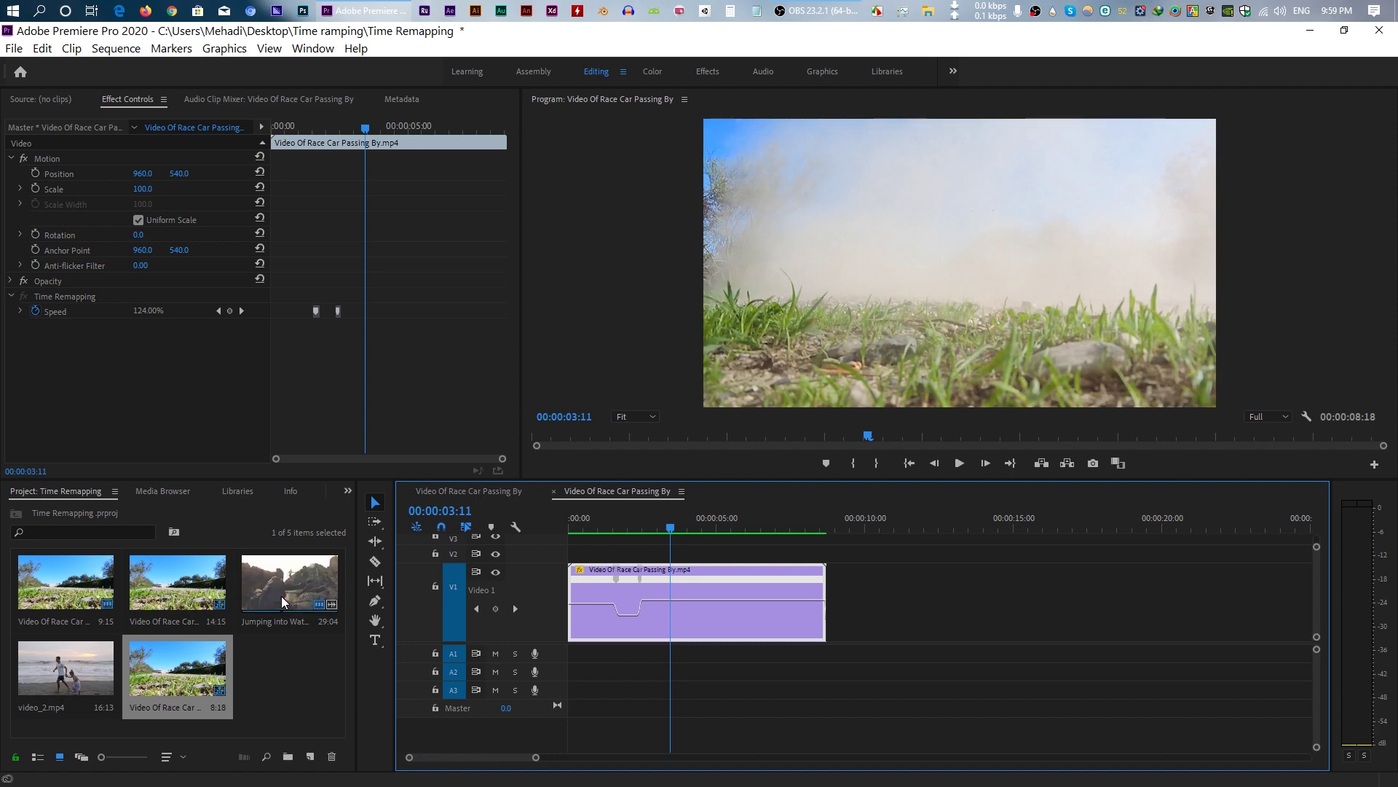
{"action": "left_click_drag", "start_coordinate": [282, 602], "coordinate": [858, 608]}
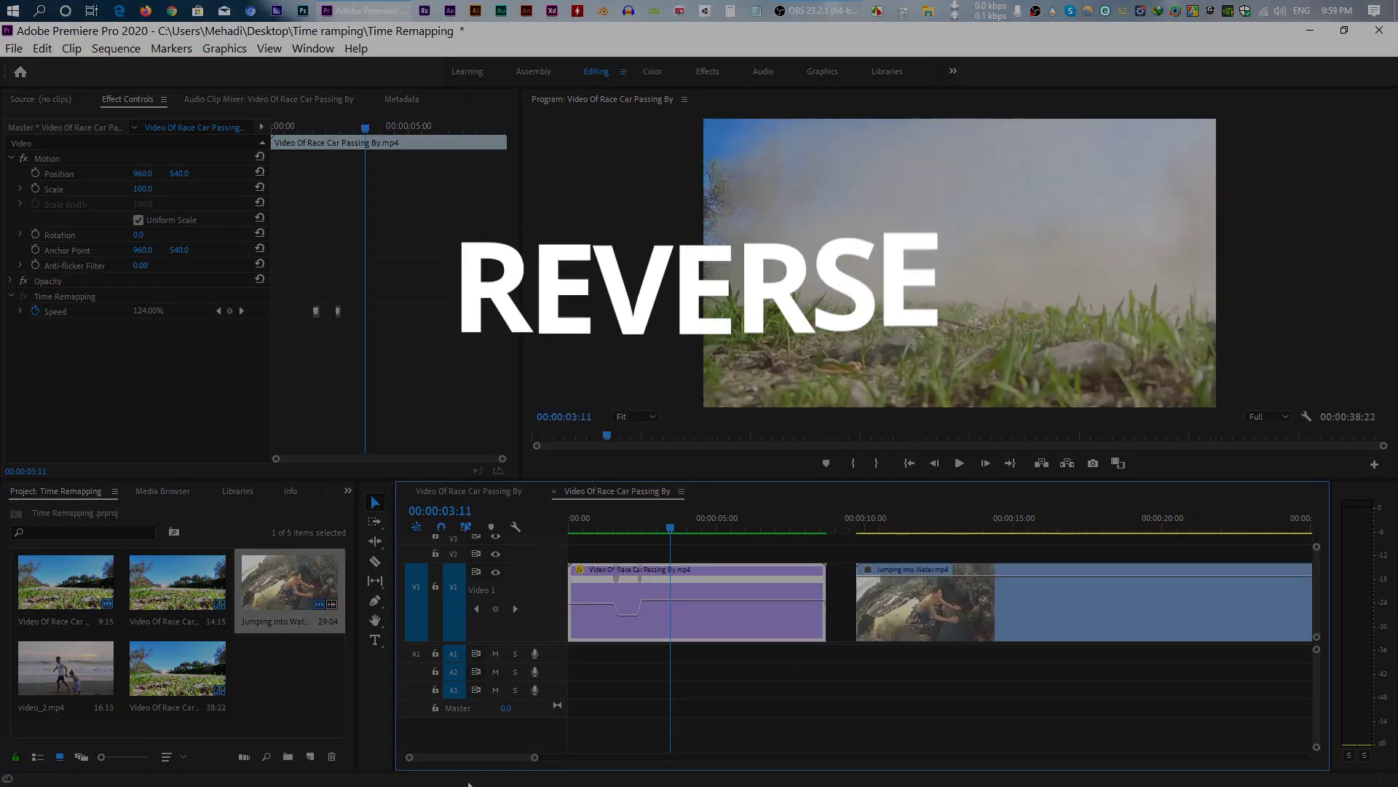
Drop the Jumping into Water clip after the race-car clip on V1 and park the playhead at 00:00:11:04.
{"action": "left_click_drag", "start_coordinate": [535, 759], "coordinate": [567, 758]}
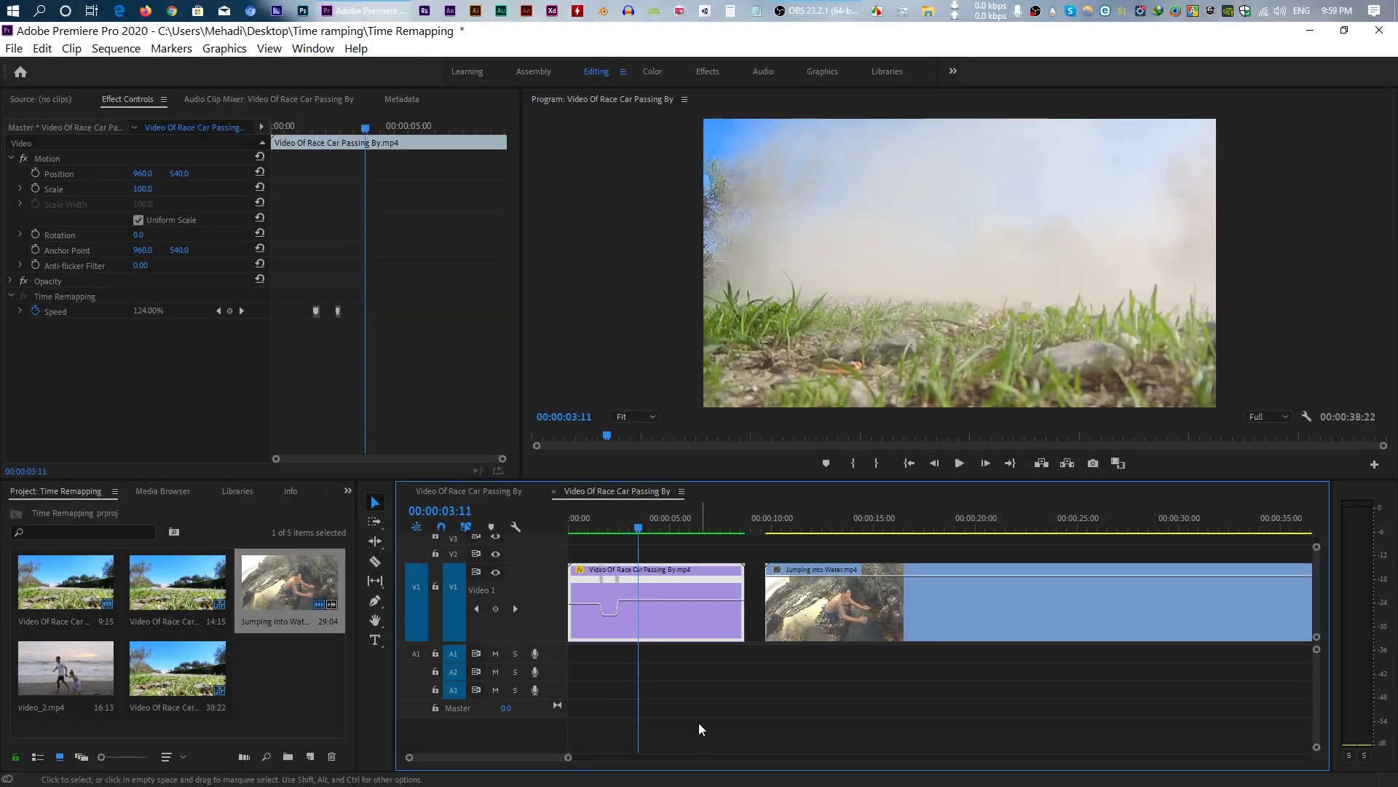
{"action": "left_click_drag", "start_coordinate": [638, 531], "coordinate": [841, 548]}
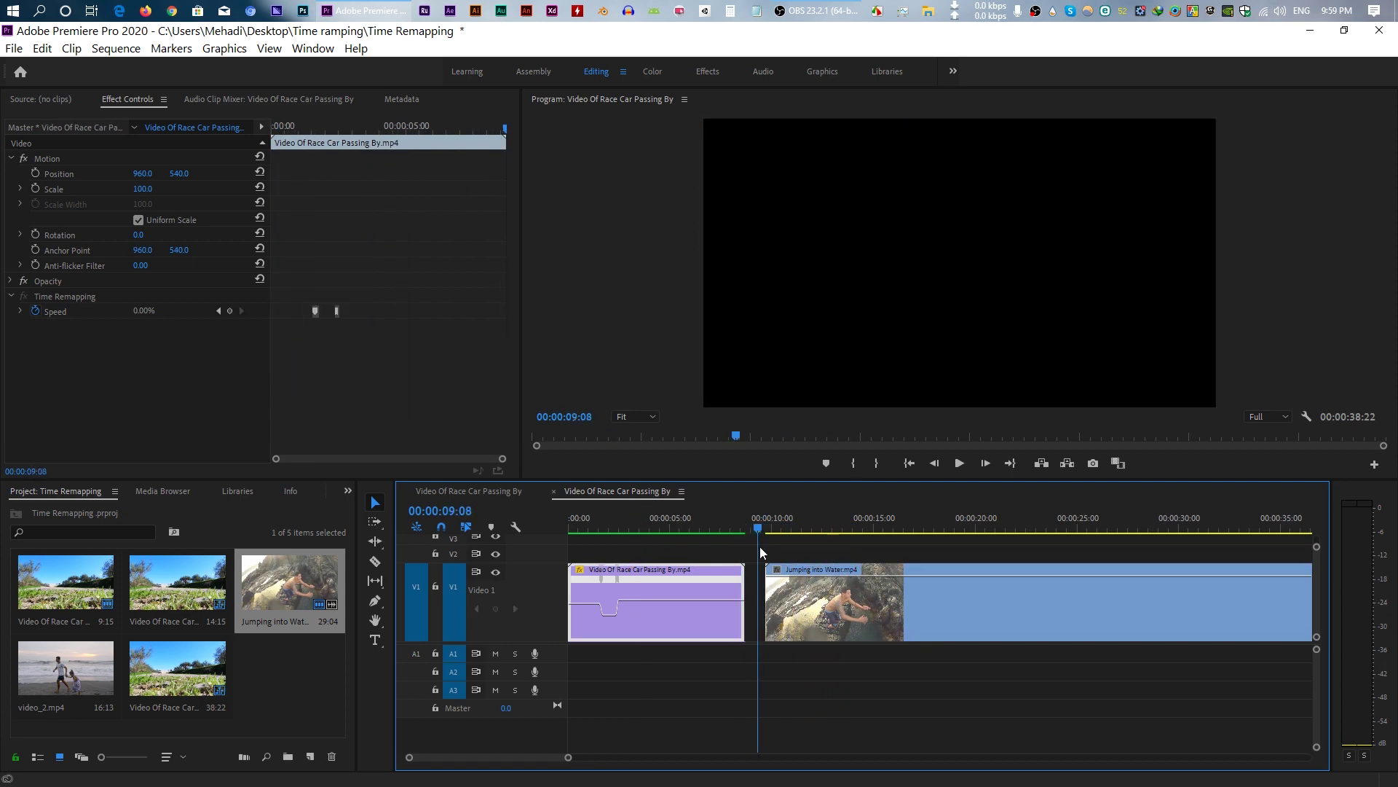
{"action": "left_click", "coordinate": [813, 551]}
{"action": "left_click_drag", "start_coordinate": [814, 555], "coordinate": [795, 558]}
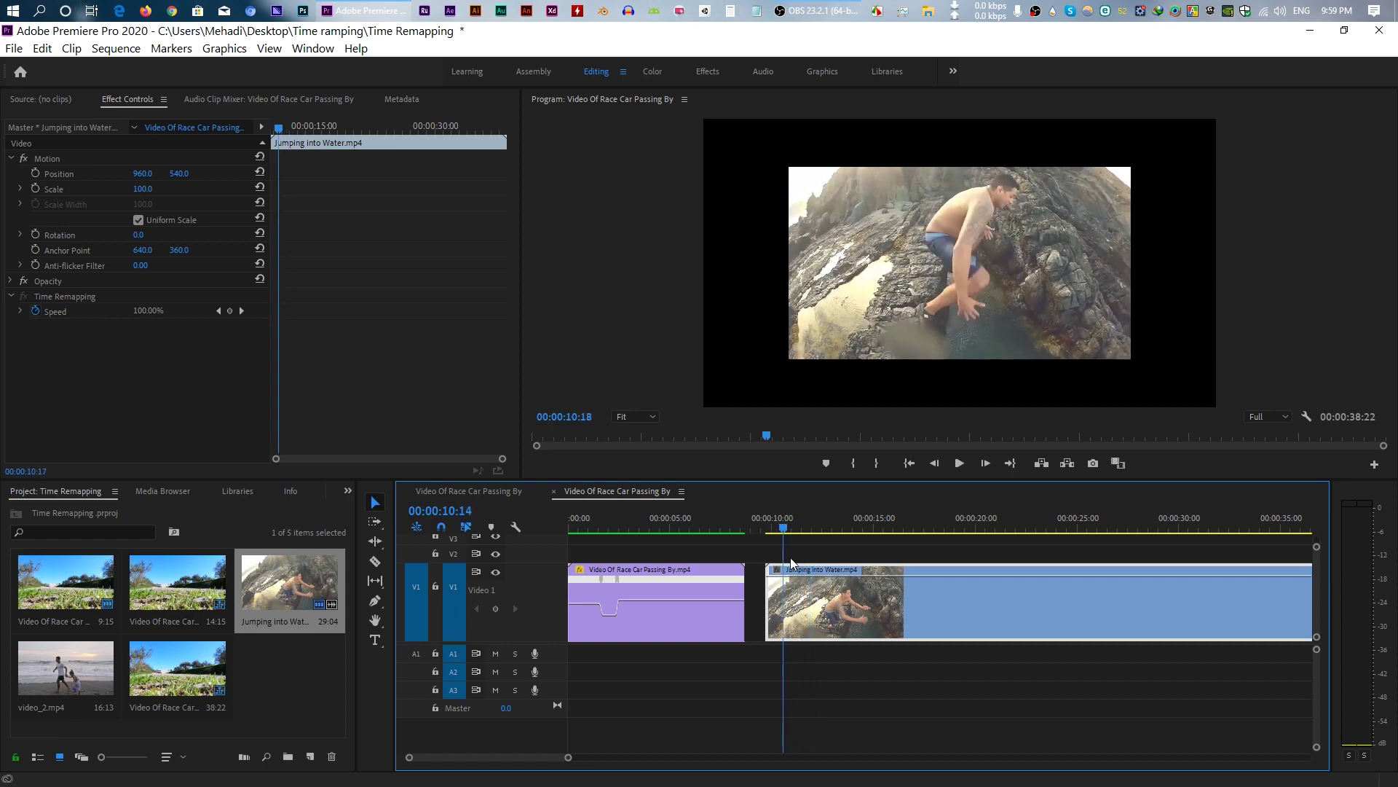
Set the Jumping into Water clip's Scale to 150 in Effect Controls.
{"action": "left_click", "coordinate": [141, 190]}
{"action": "type", "text": "150"}
{"action": "key", "text": "Return"}
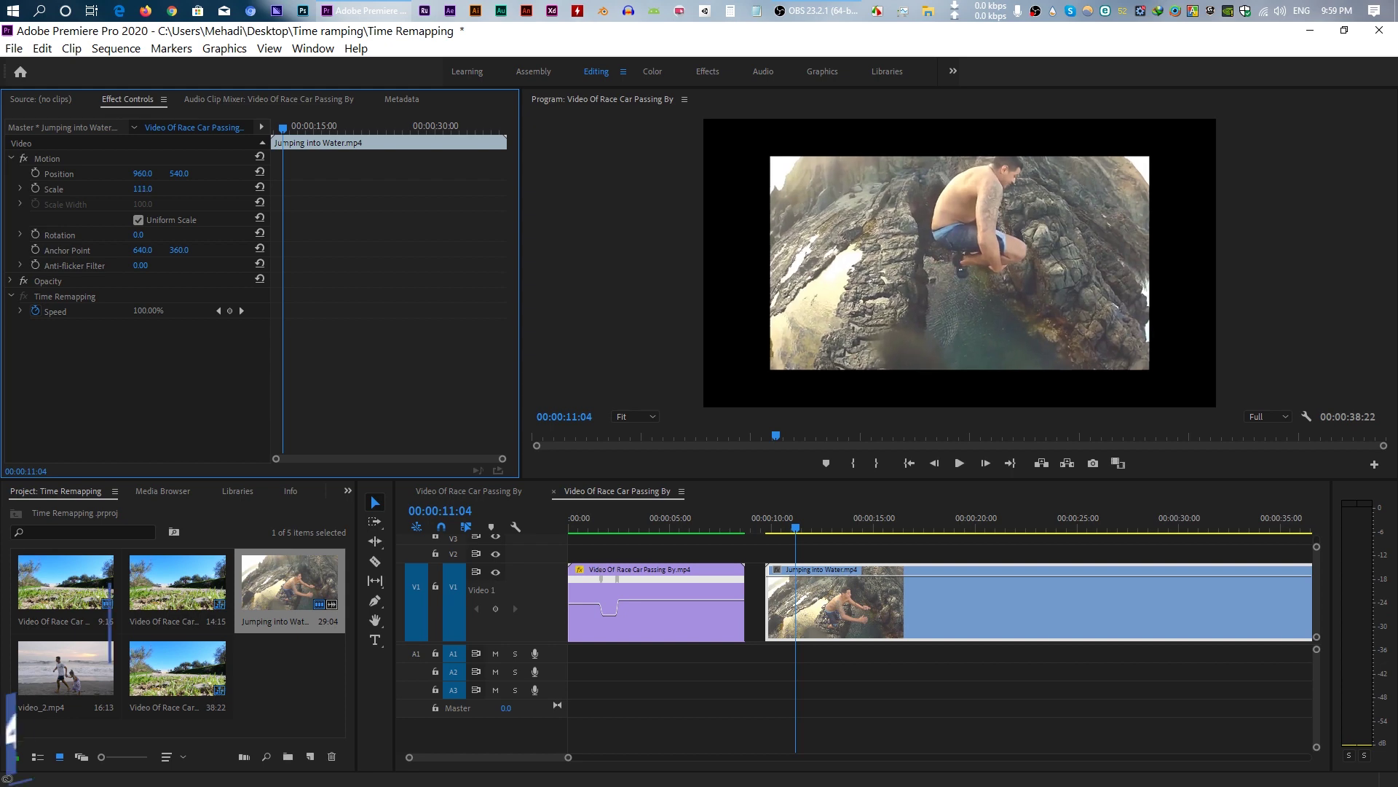
Cut the clip at 00:00:13:08, delete the part after the cut, and return the playhead to 00:00:11:05.
{"action": "left_click_drag", "start_coordinate": [823, 532], "coordinate": [829, 531]}
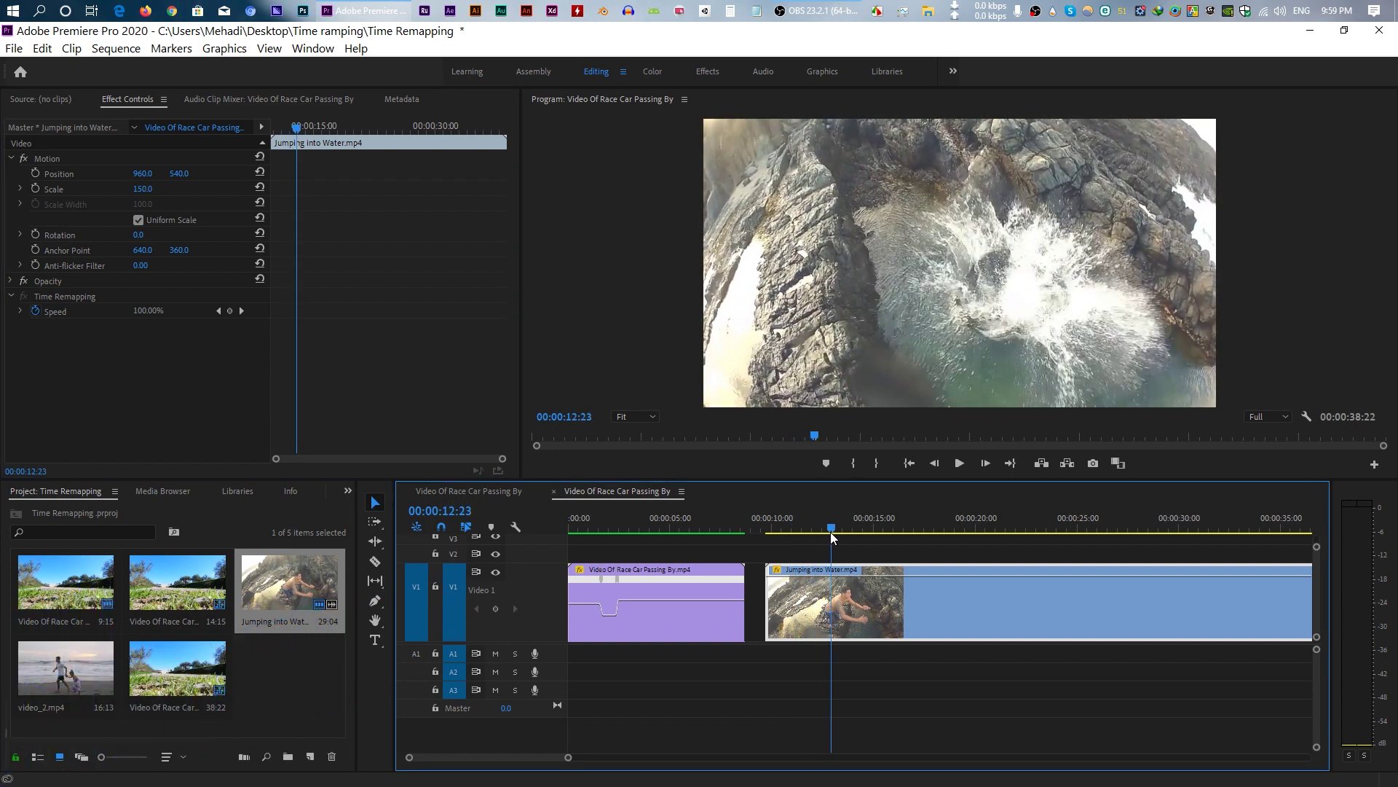
{"action": "left_click_drag", "start_coordinate": [829, 531], "coordinate": [839, 531]}
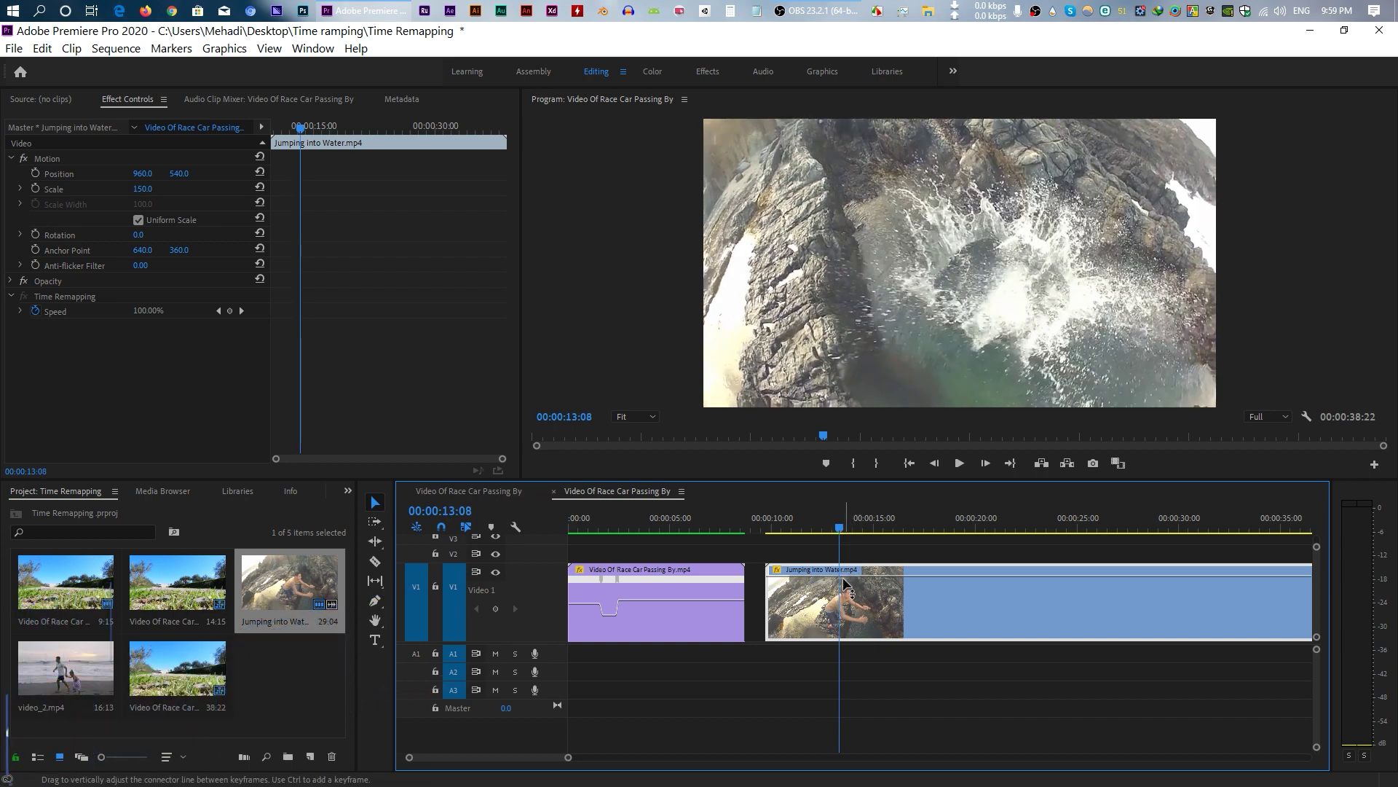
{"action": "key", "text": "c"}
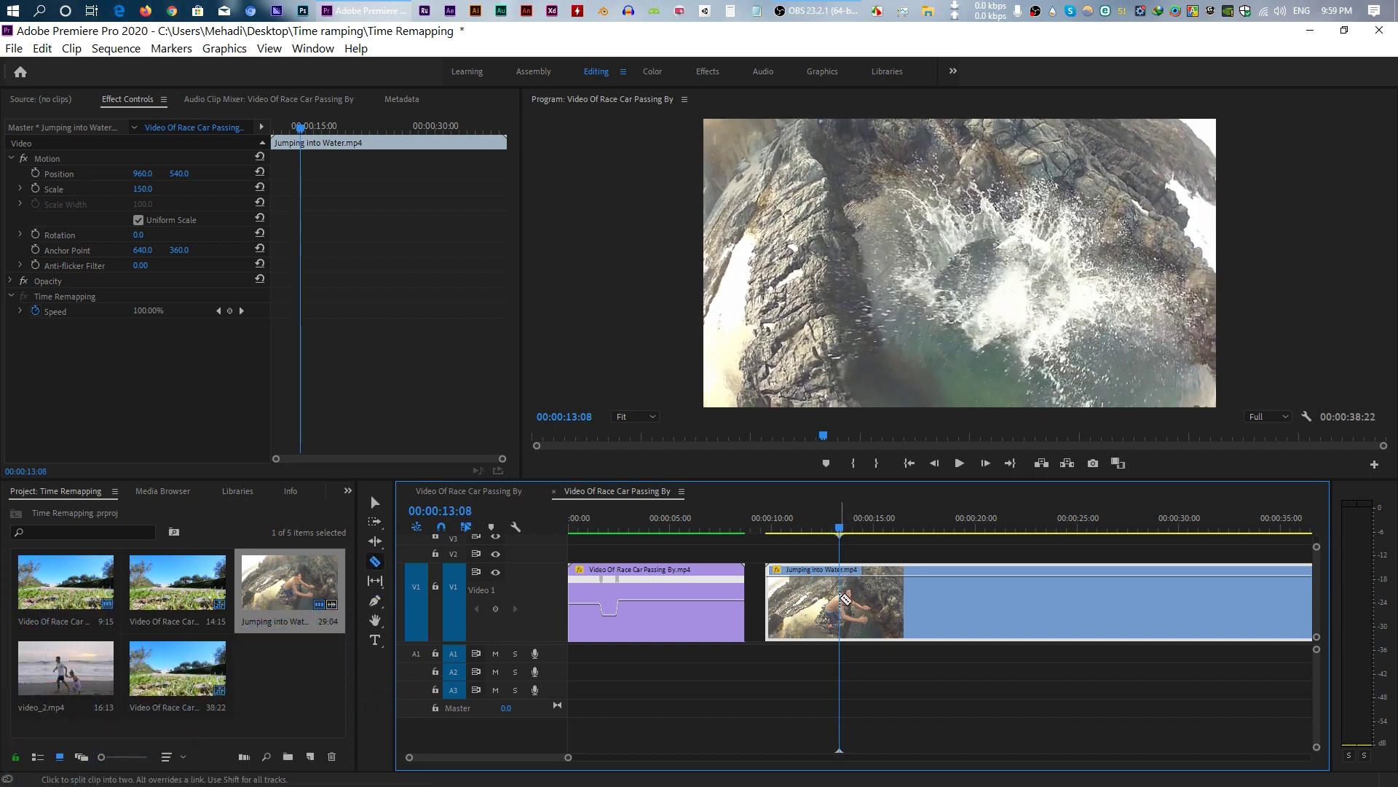
{"action": "left_click", "coordinate": [845, 598]}
{"action": "key", "text": "b"}
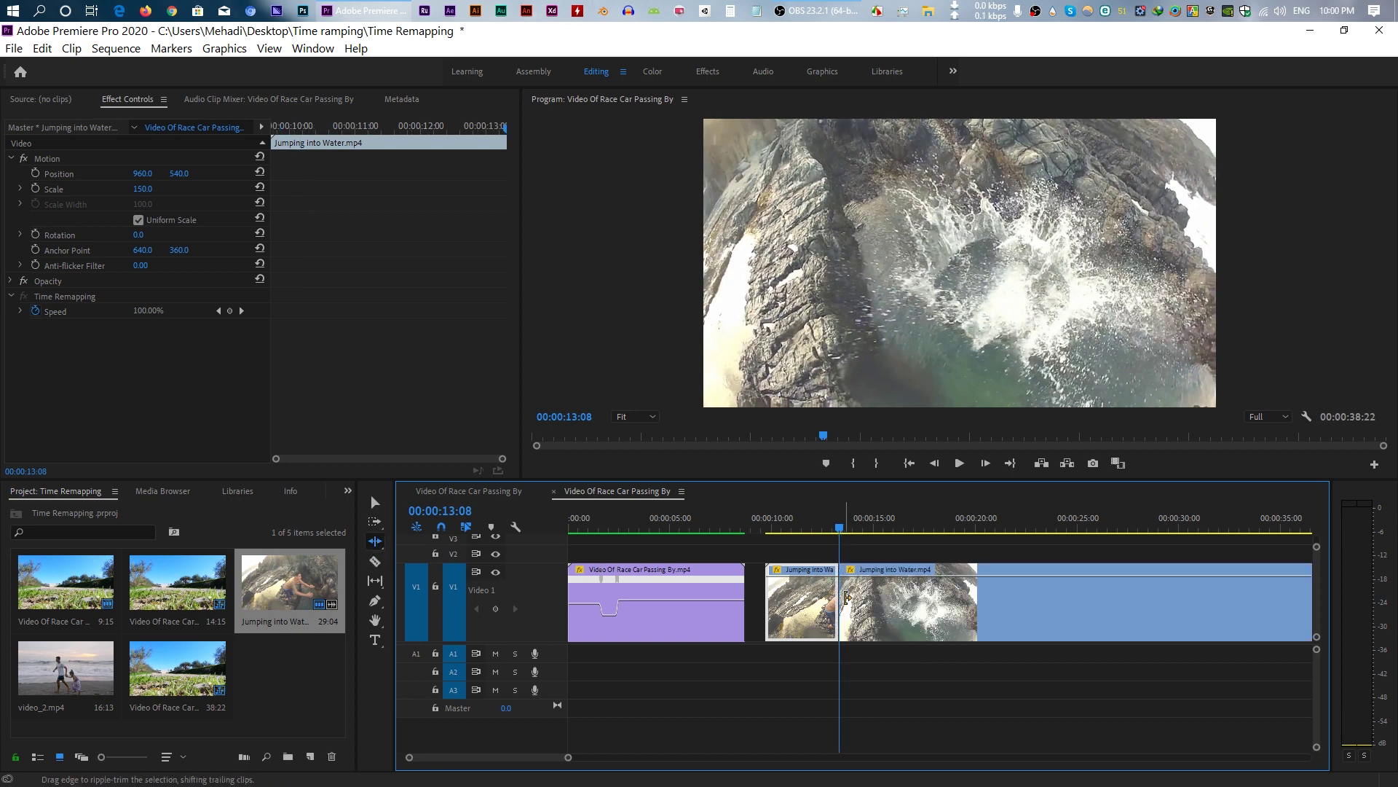
{"action": "left_click", "coordinate": [882, 599]}
{"action": "key", "text": "Delete"}
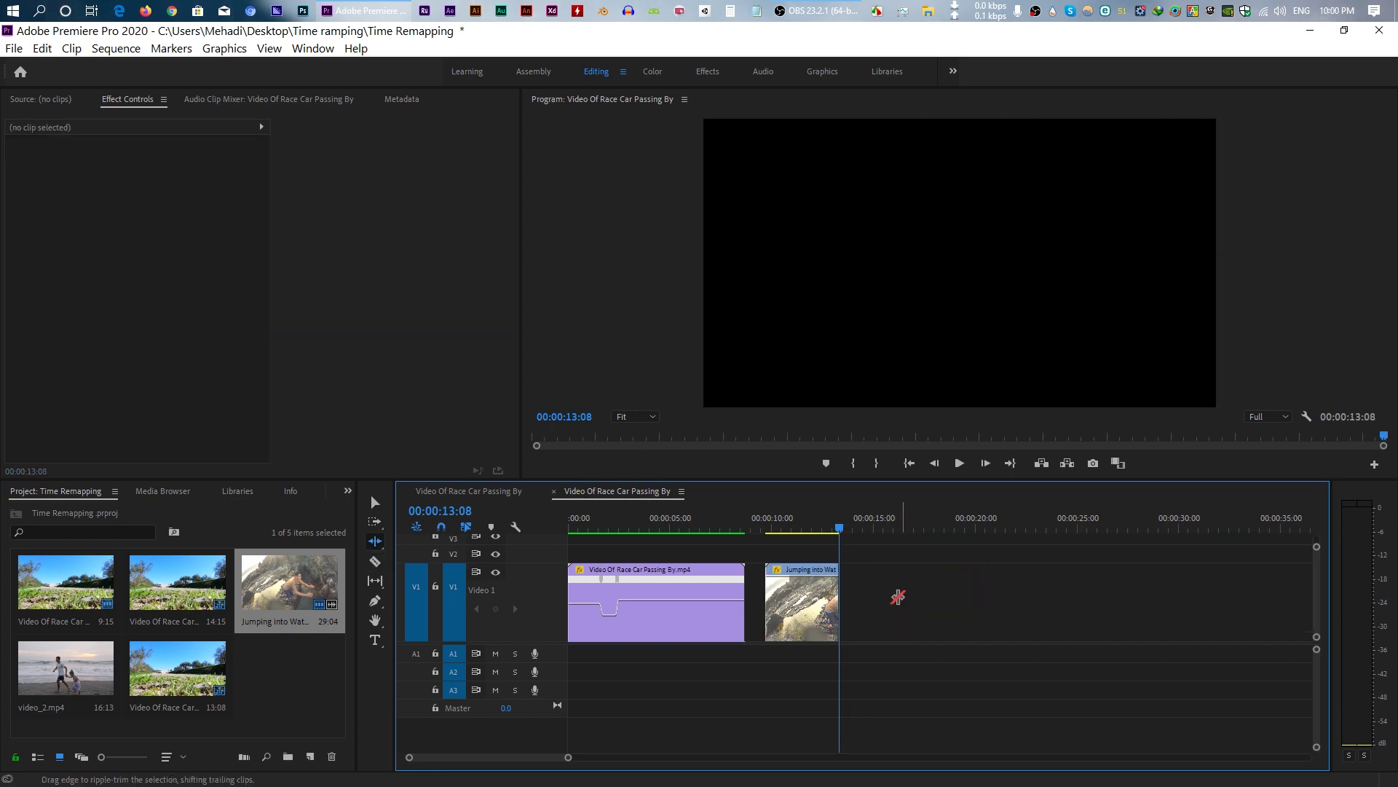
{"action": "left_click", "coordinate": [375, 503]}
{"action": "left_click", "coordinate": [814, 603]}
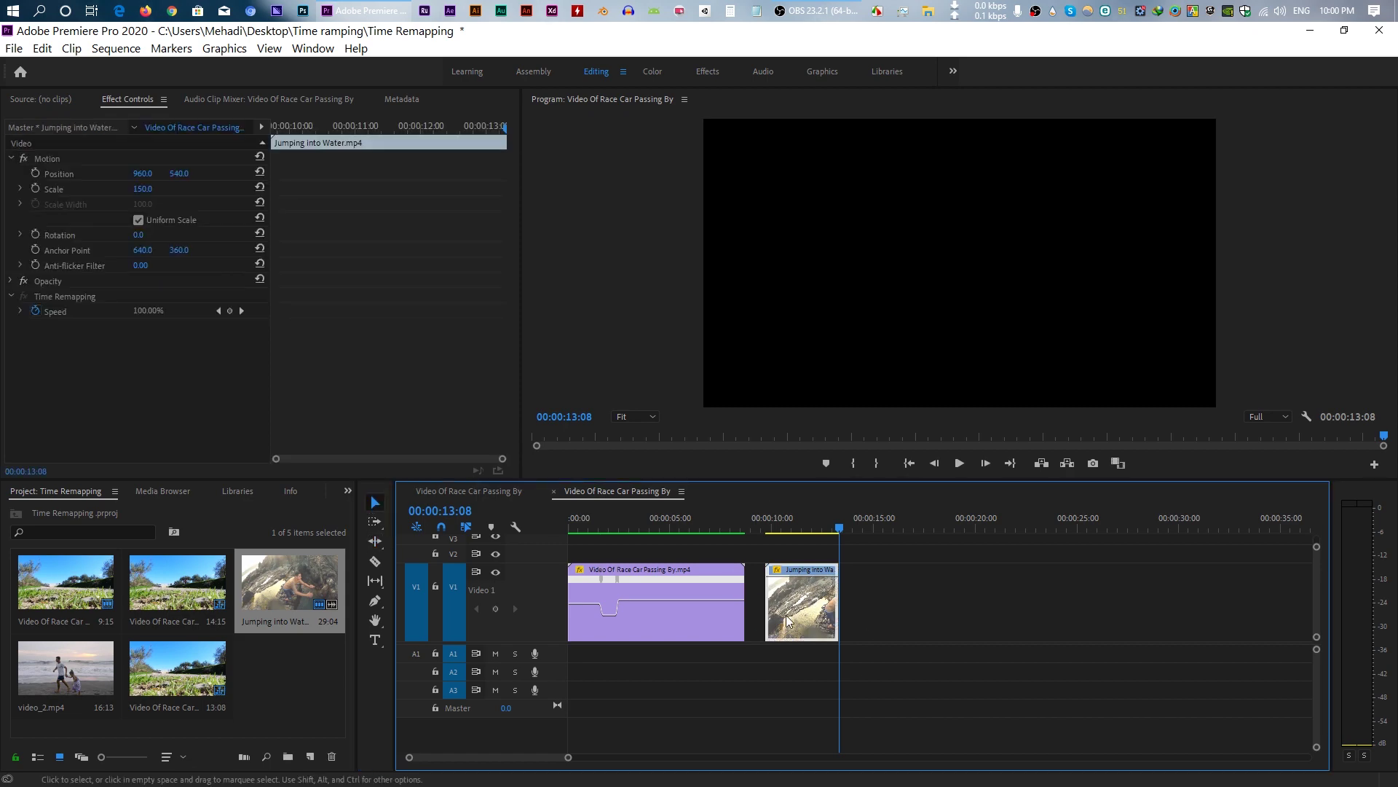
{"action": "left_click", "coordinate": [797, 532]}
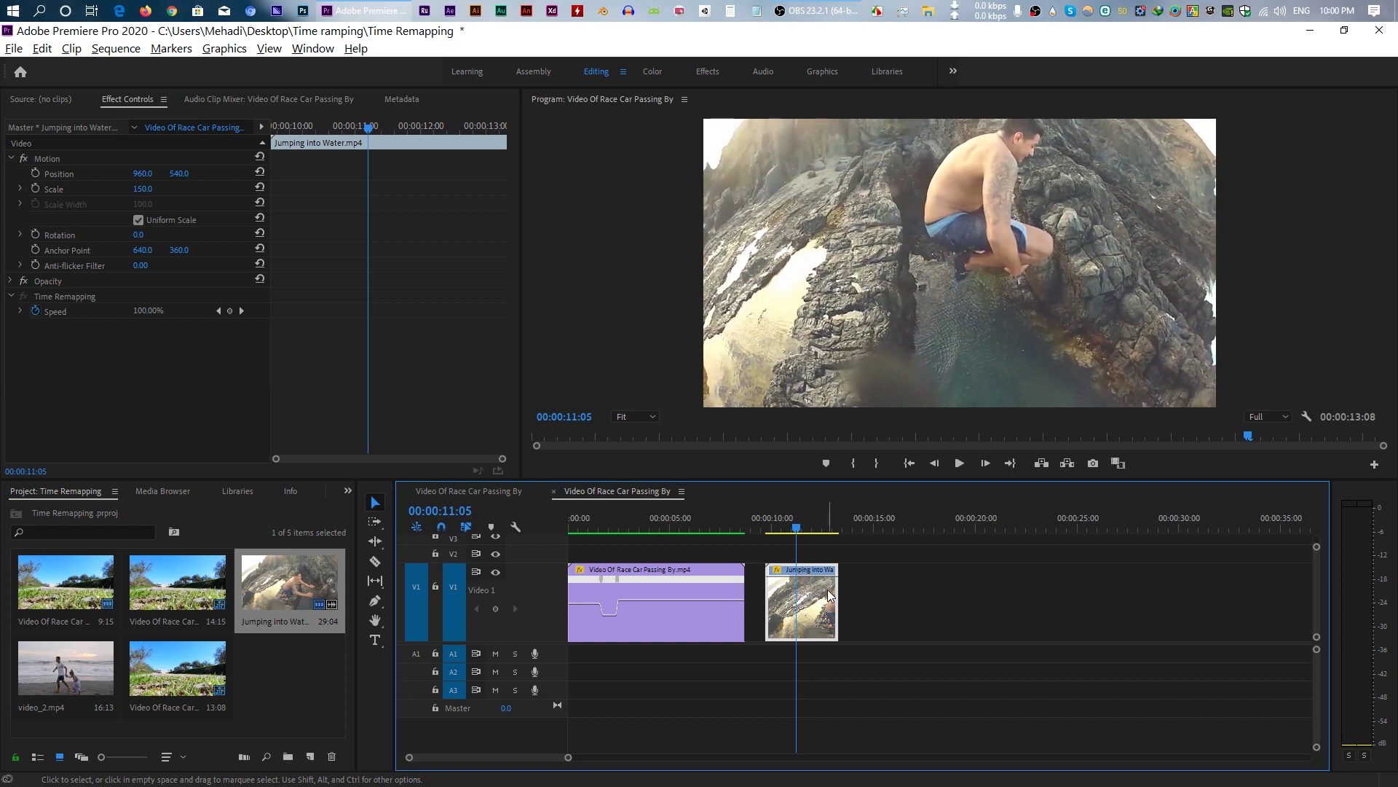
Alt-drag a copy of the jump clip to the right, then Ripple Delete the gap between them.
{"action": "left_click_drag", "start_coordinate": [829, 595], "coordinate": [886, 602]}
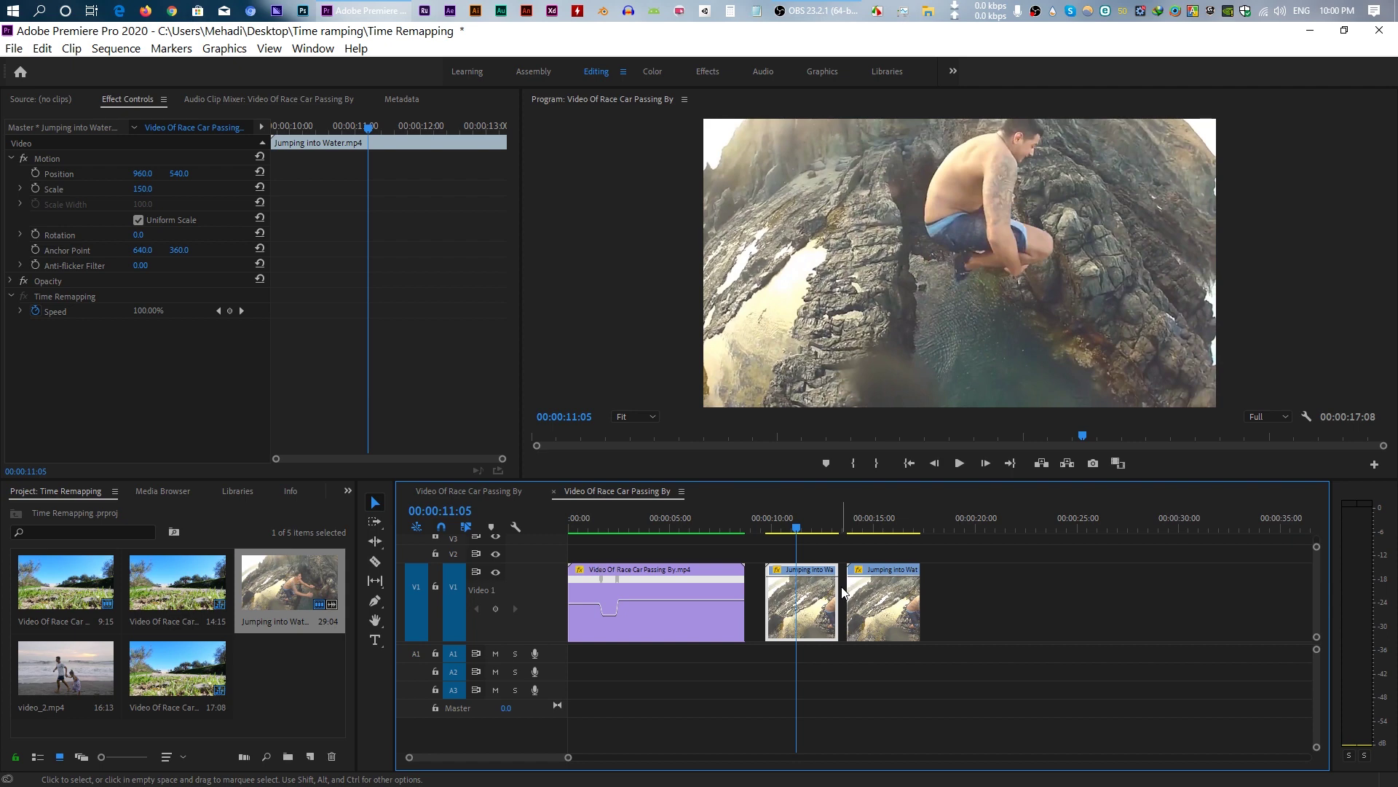
{"action": "right_click", "coordinate": [843, 592]}
{"action": "left_click", "coordinate": [885, 597]}
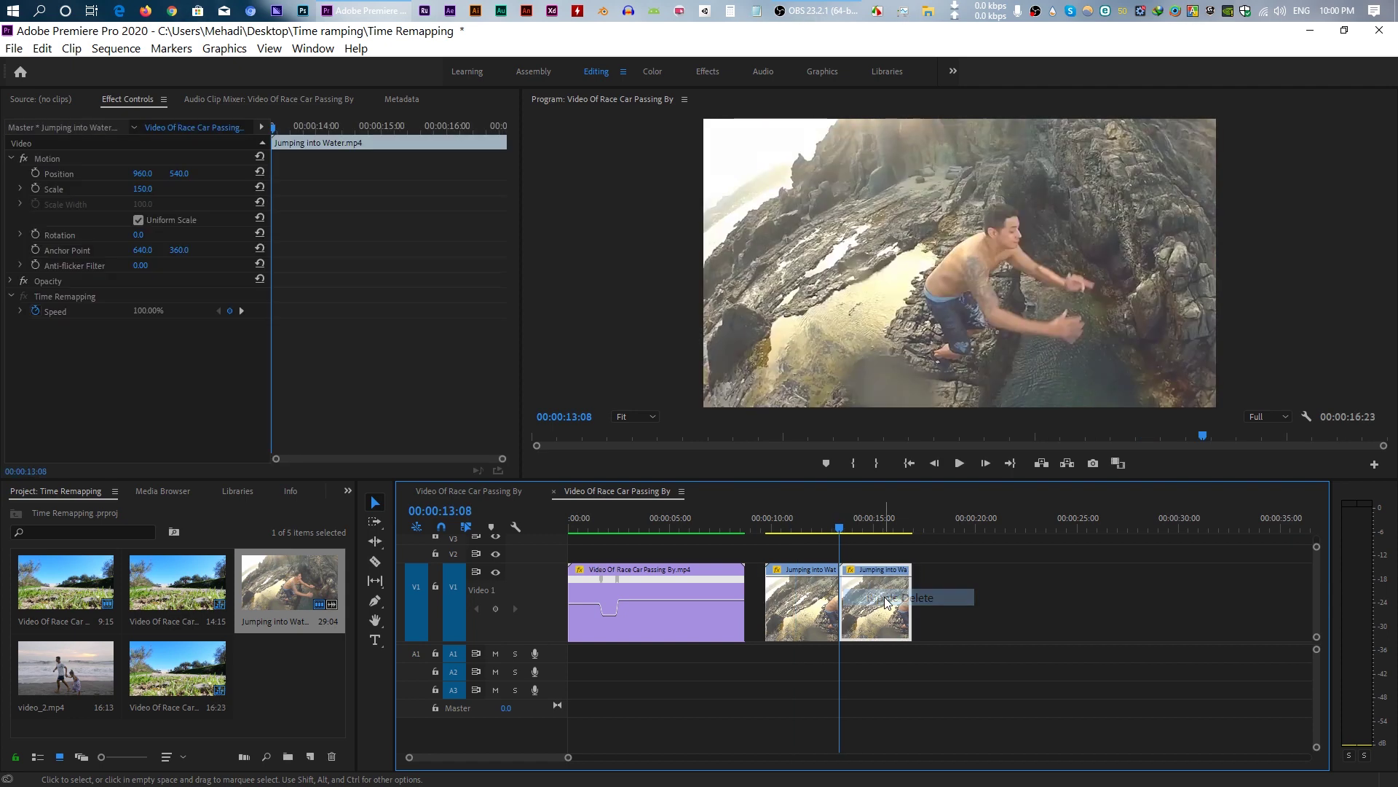
{"action": "right_click", "coordinate": [878, 607]}
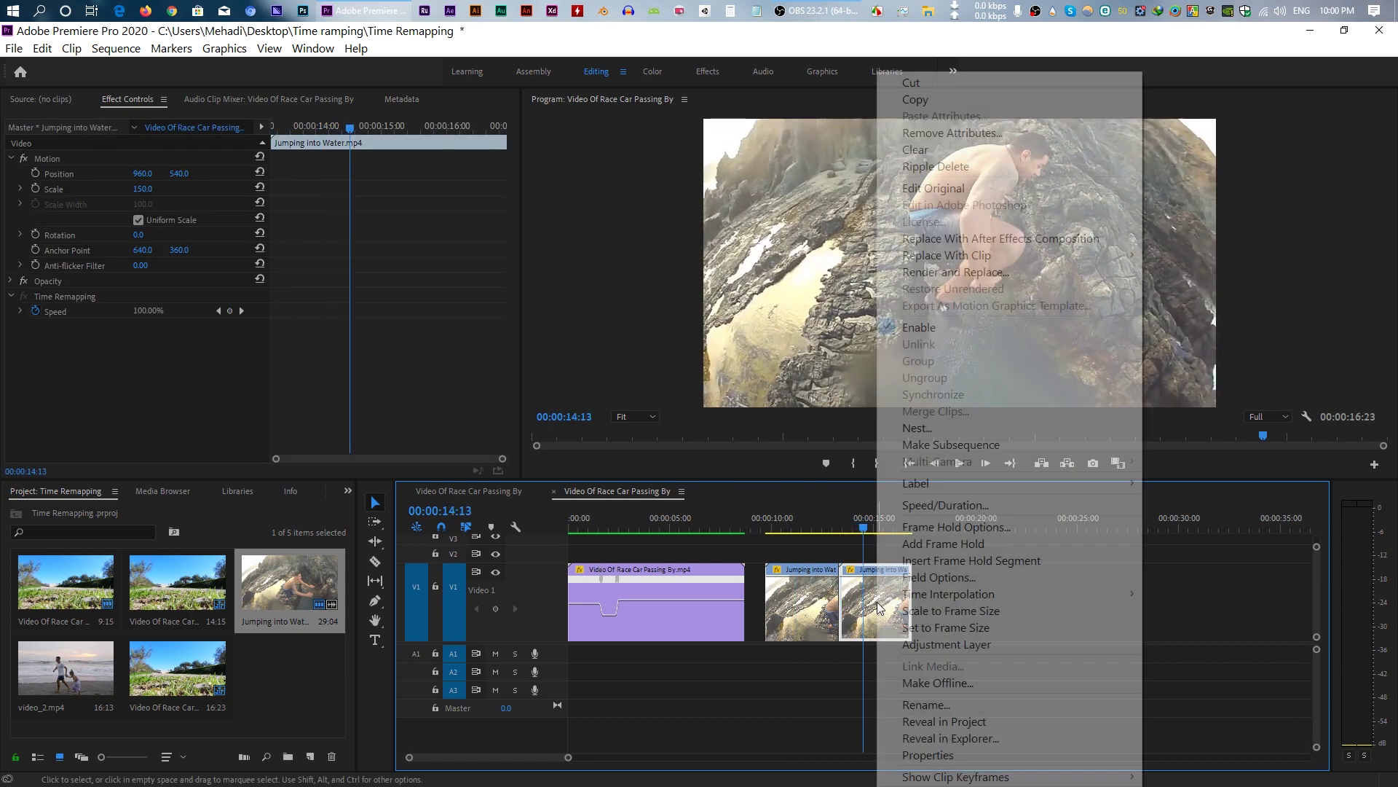
Apply Reverse Speed at 100% to the second Jumping into Water clip via Speed/Duration.
{"action": "left_click", "coordinate": [974, 506]}
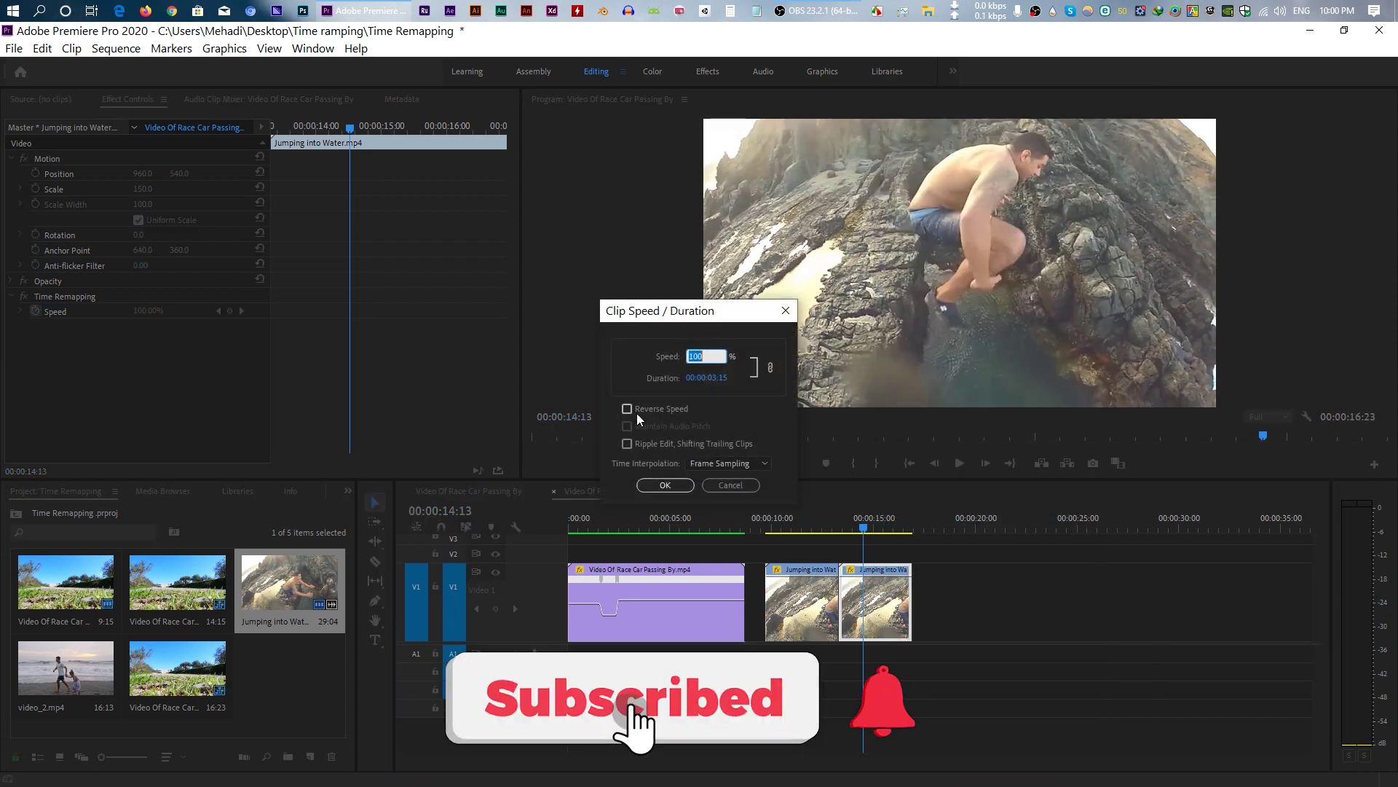
{"action": "left_click", "coordinate": [661, 408]}
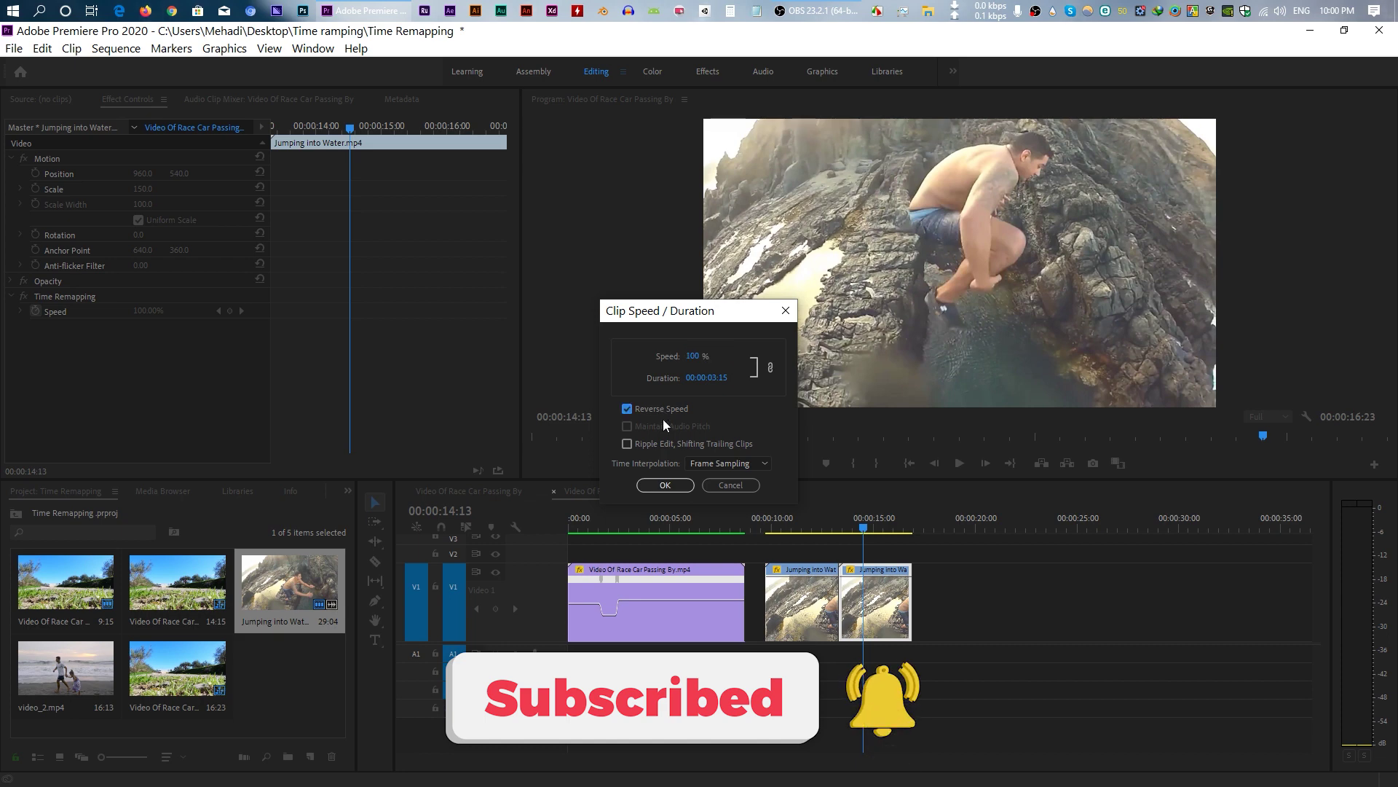
{"action": "left_click", "coordinate": [670, 486]}
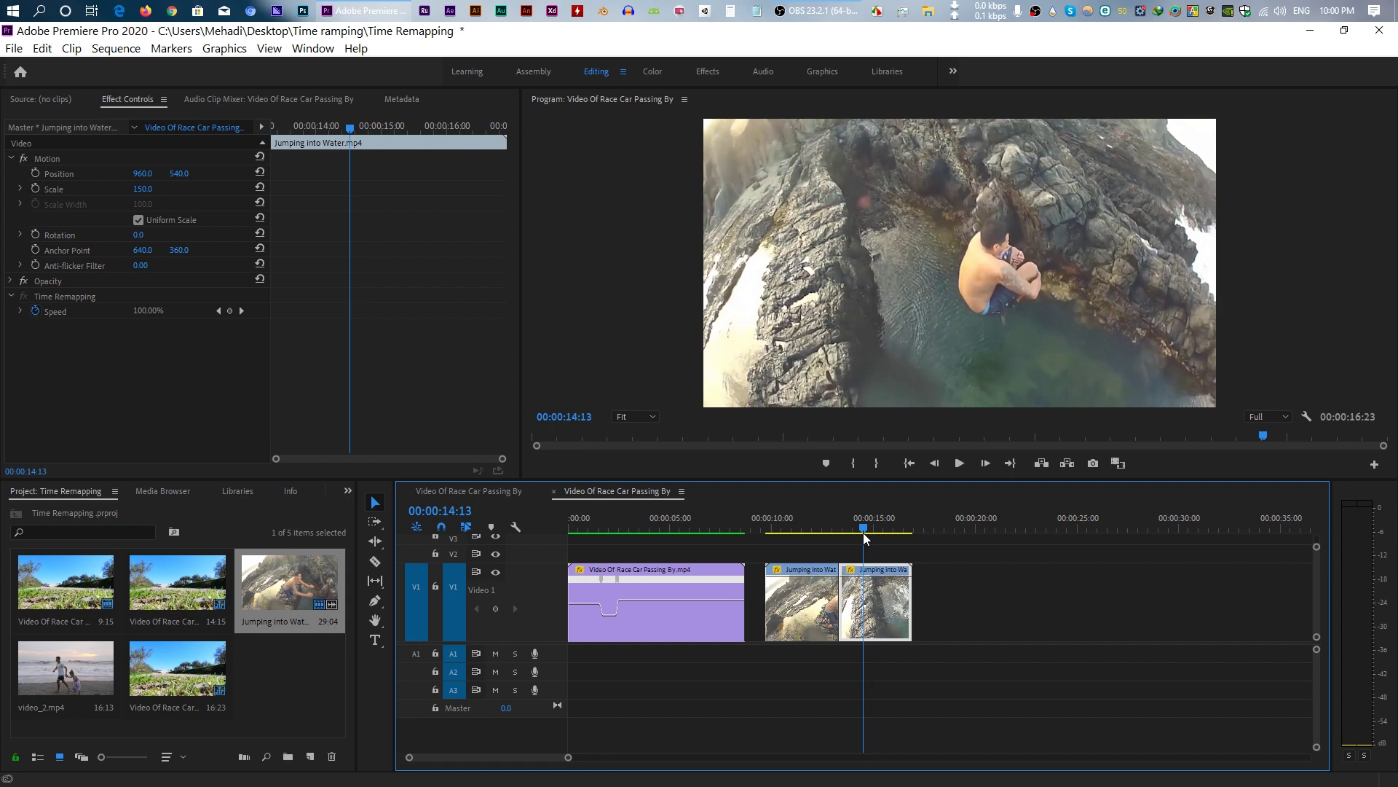
{"action": "left_click_drag", "start_coordinate": [863, 532], "coordinate": [774, 531]}
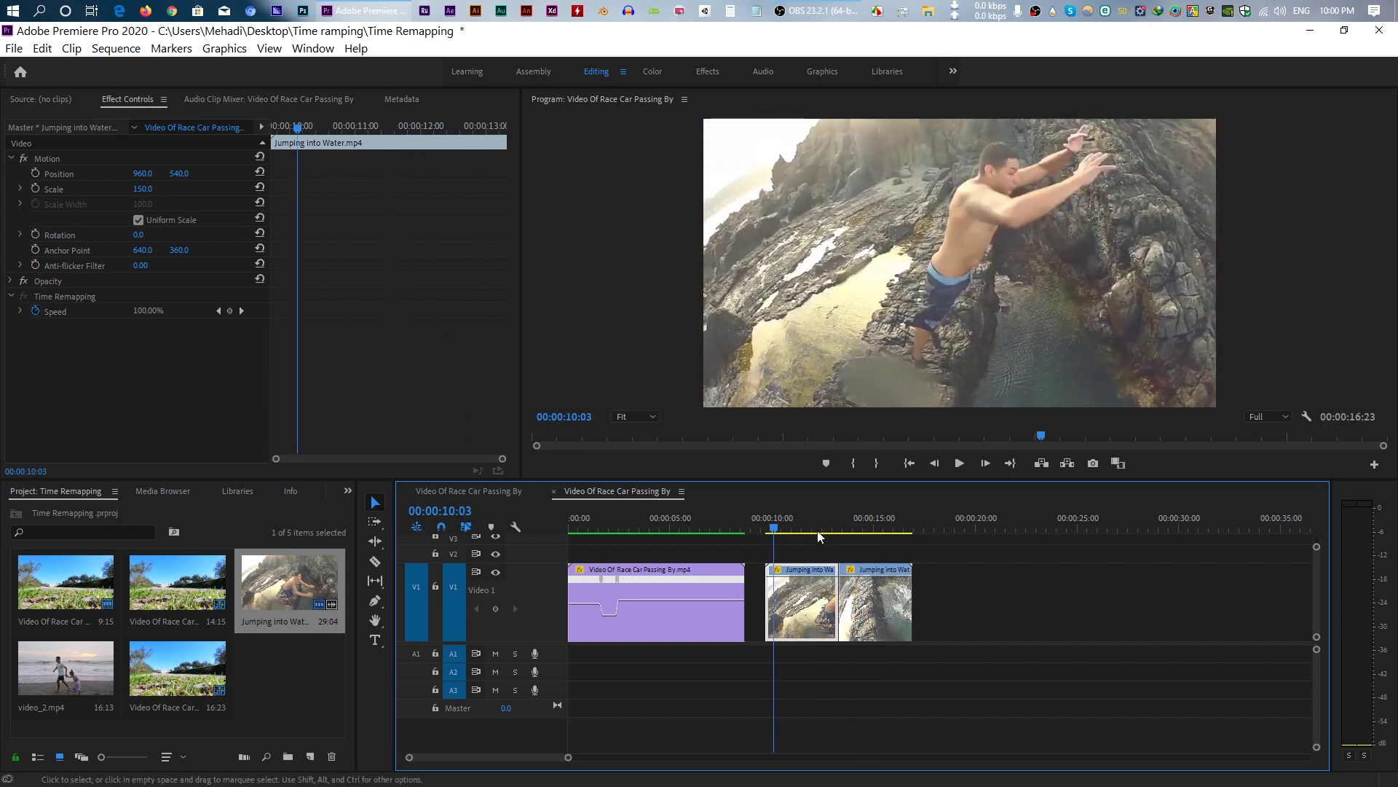
{"action": "left_click", "coordinate": [959, 463]}
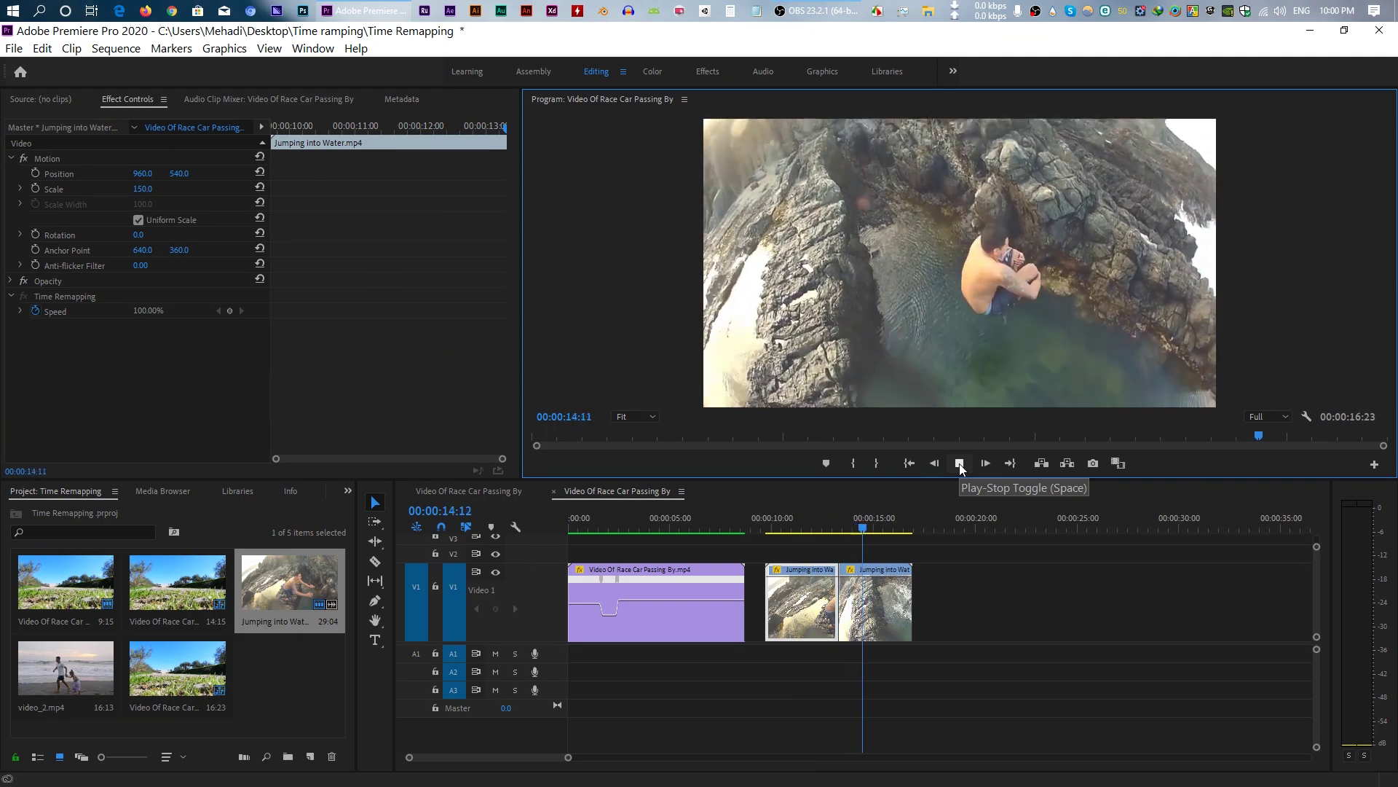
{"action": "left_click", "coordinate": [959, 464]}
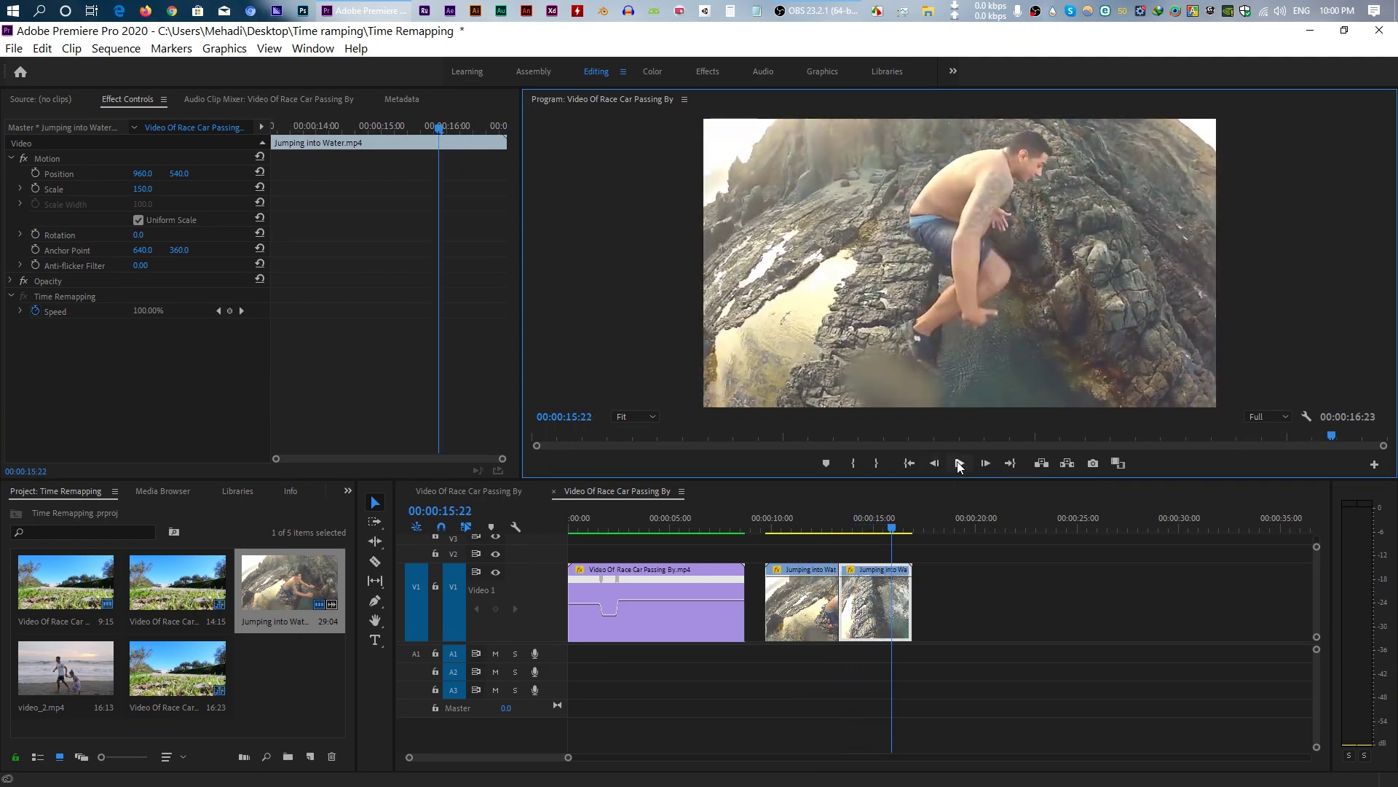